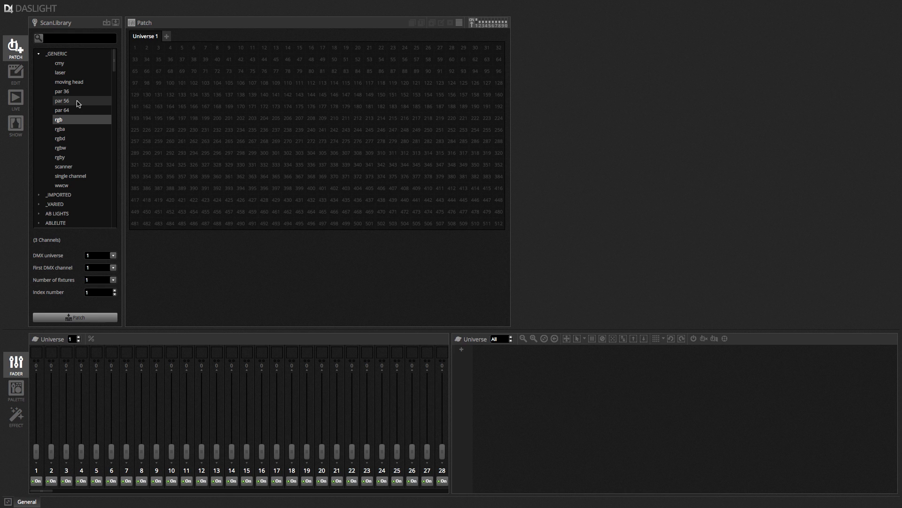
# Patch four generic moving heads into Universe 1
pyautogui.click(76, 83)
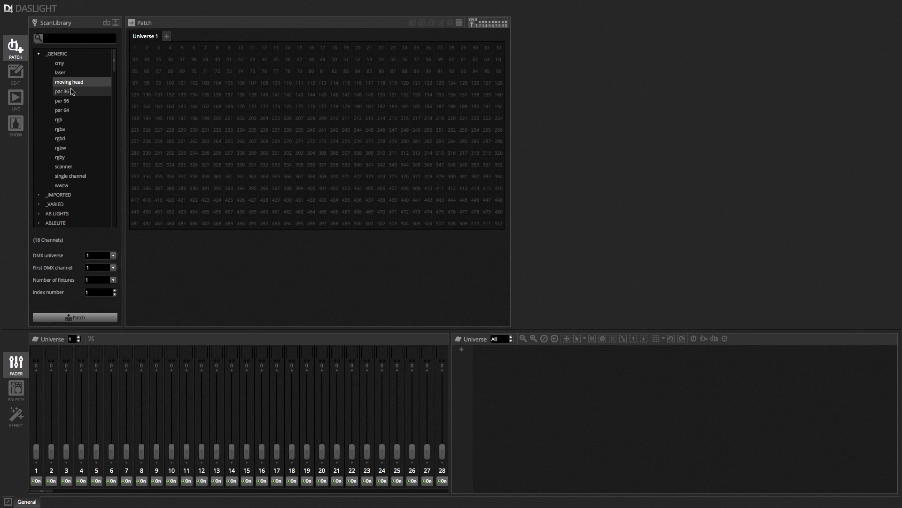
pyautogui.doubleClick(97, 281)
pyautogui.write('4')
pyautogui.click(92, 317)
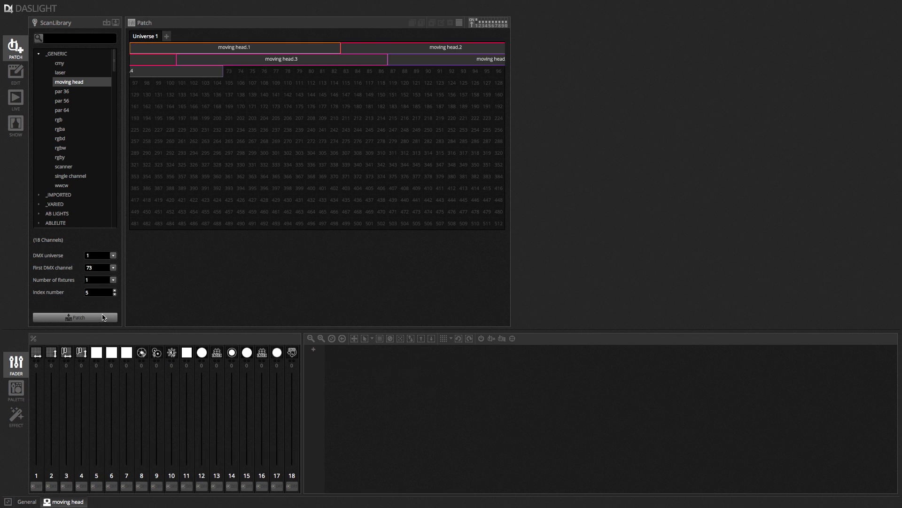
# Patch fifty generic RGB fixtures after the moving heads and switch to the Edit page
pyautogui.click(71, 120)
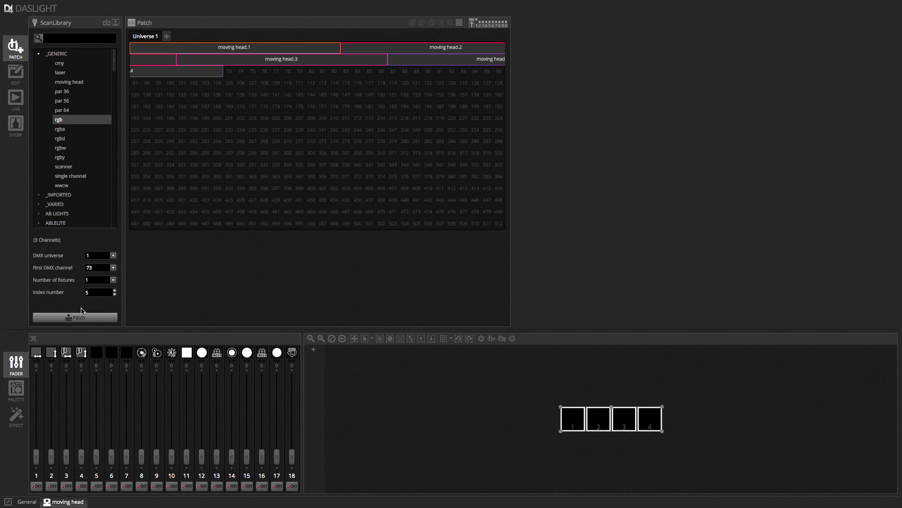
pyautogui.doubleClick(101, 280)
pyautogui.write('50')
pyautogui.click(106, 320)
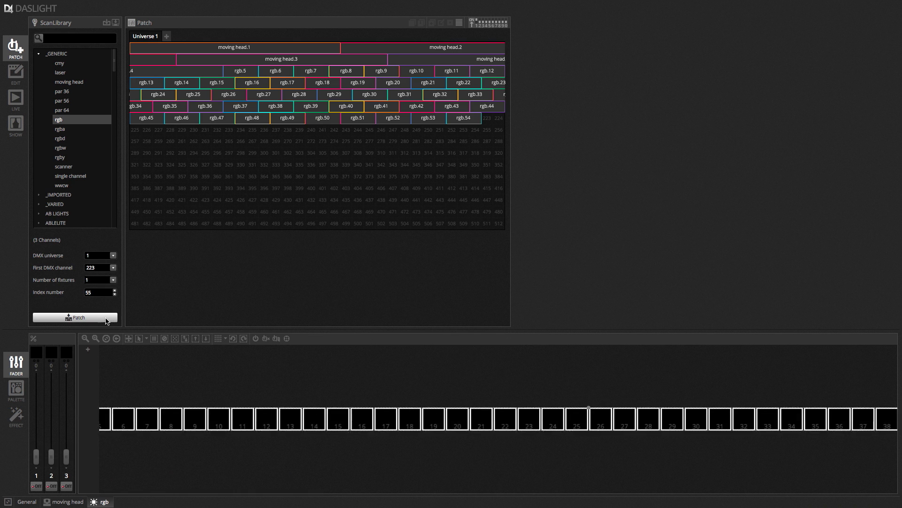
pyautogui.click(16, 75)
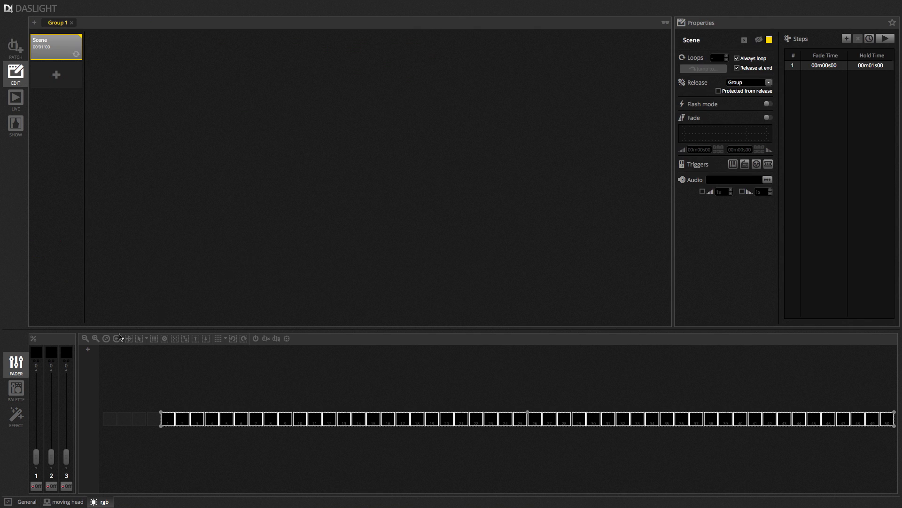
# Show the Effects generator with its Curve, Pan Tilt, Pixel and Matrix effect types
pyautogui.click(17, 419)
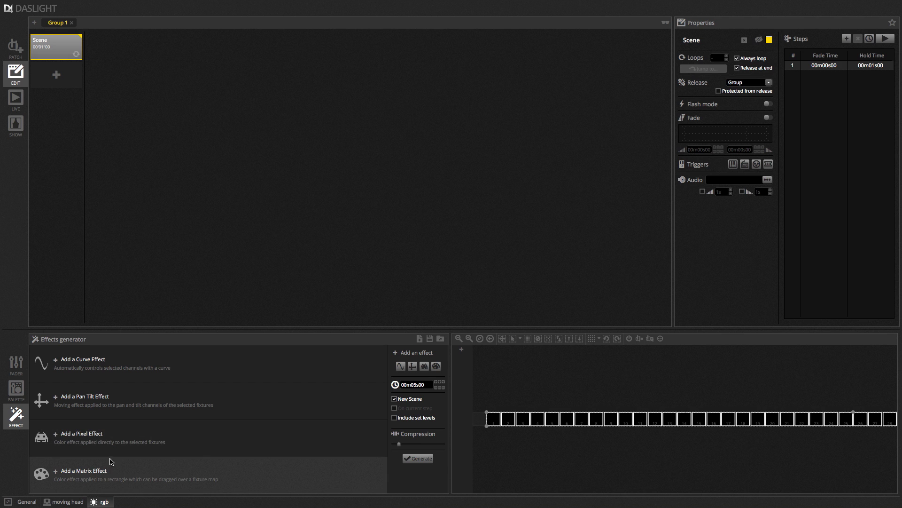
# Add a Sine curve effect targeting the rgb - Red channel
pyautogui.click(132, 363)
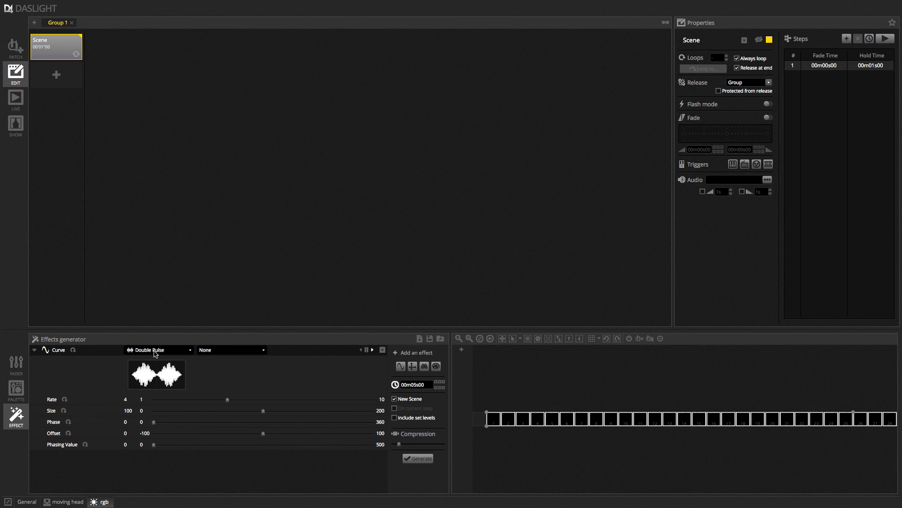
pyautogui.click(170, 352)
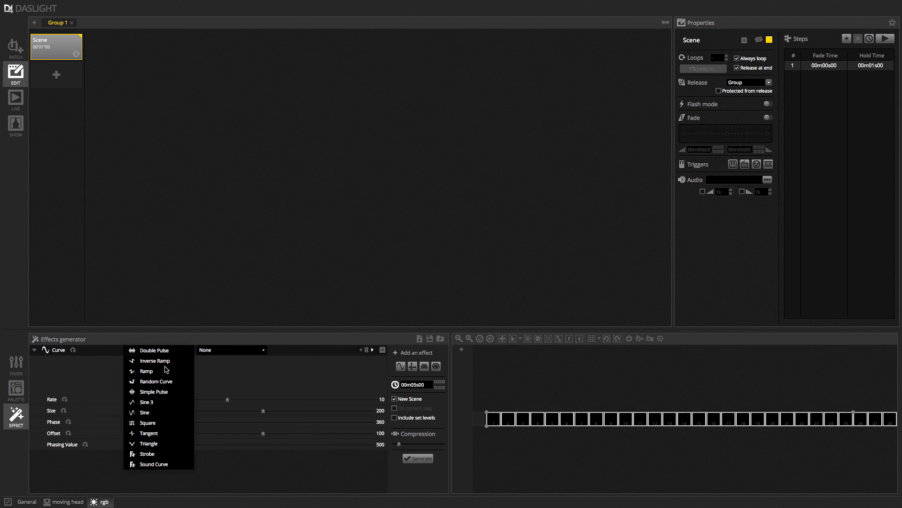
pyautogui.click(147, 412)
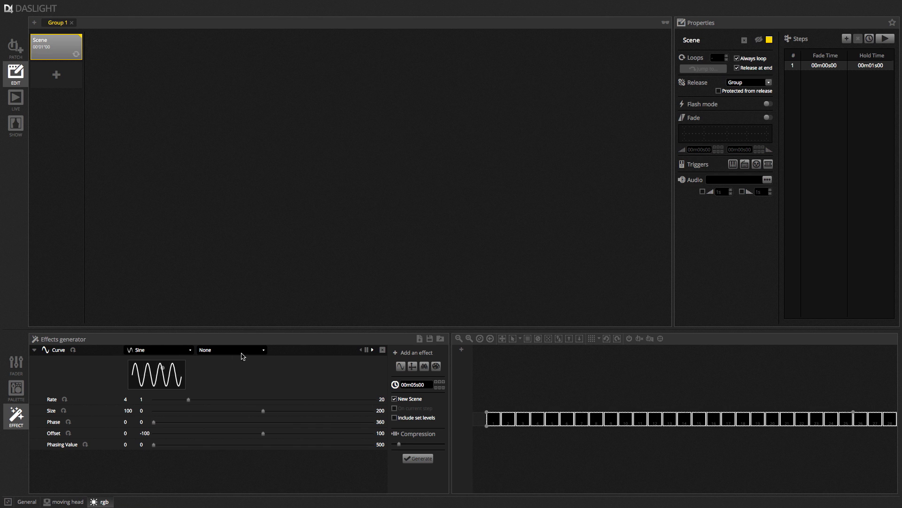
pyautogui.click(258, 353)
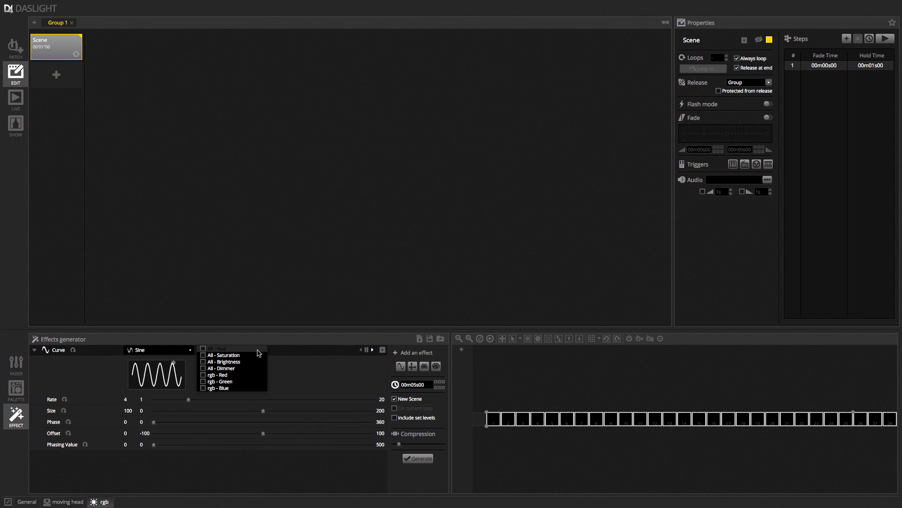
pyautogui.click(222, 375)
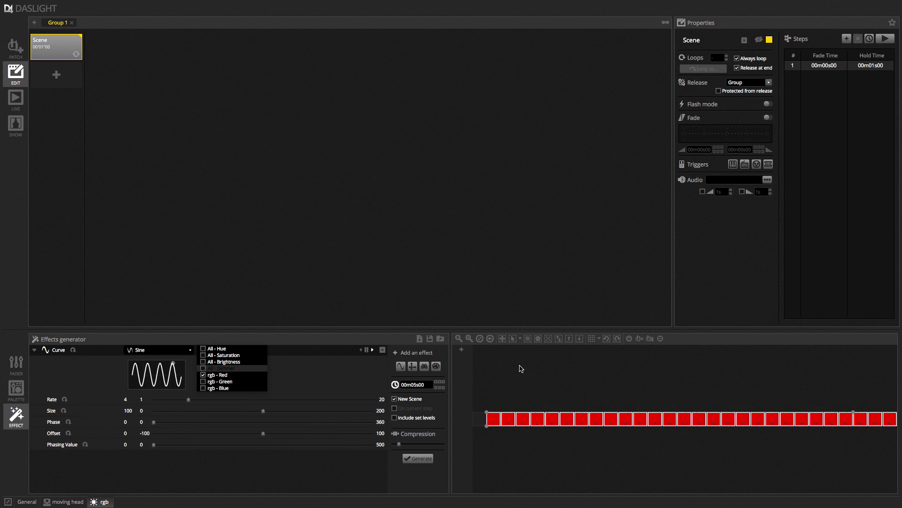
pyautogui.click(396, 342)
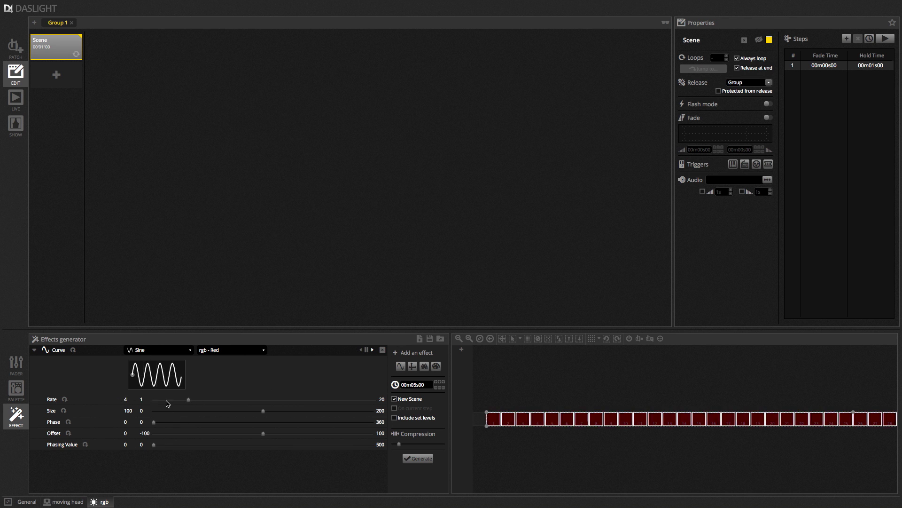
# Tune the red sine to Rate 1, Size 129, Phase 216, Offset -21, Phasing Value 171
pyautogui.moveTo(188, 399); pyautogui.dragTo(156, 403)
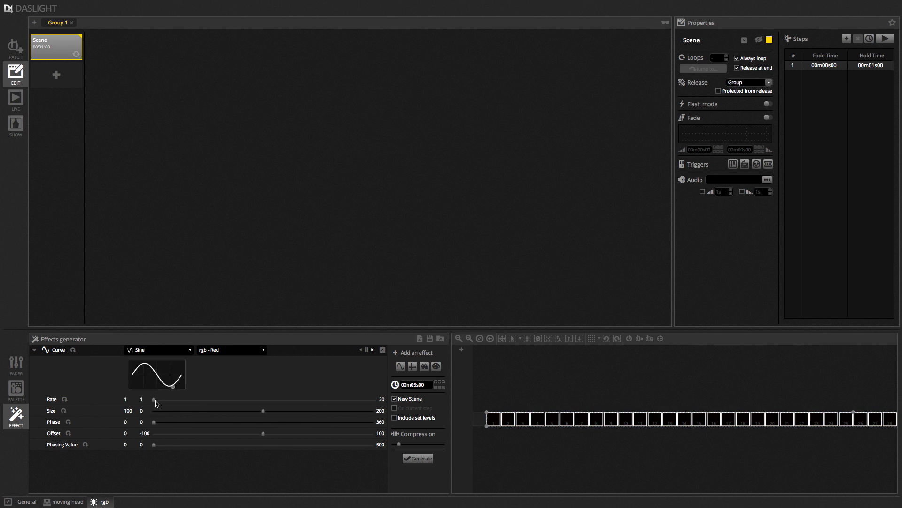
pyautogui.moveTo(263, 411); pyautogui.dragTo(294, 412)
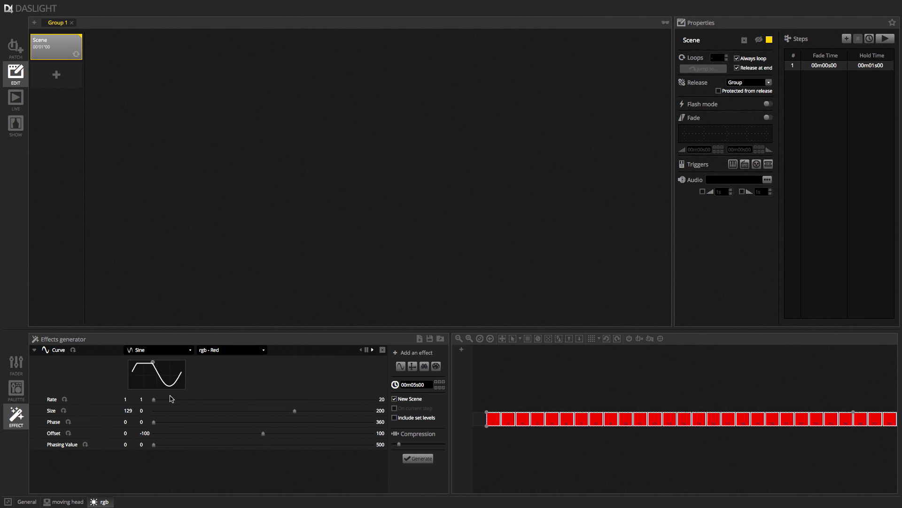
pyautogui.moveTo(154, 422); pyautogui.dragTo(282, 433)
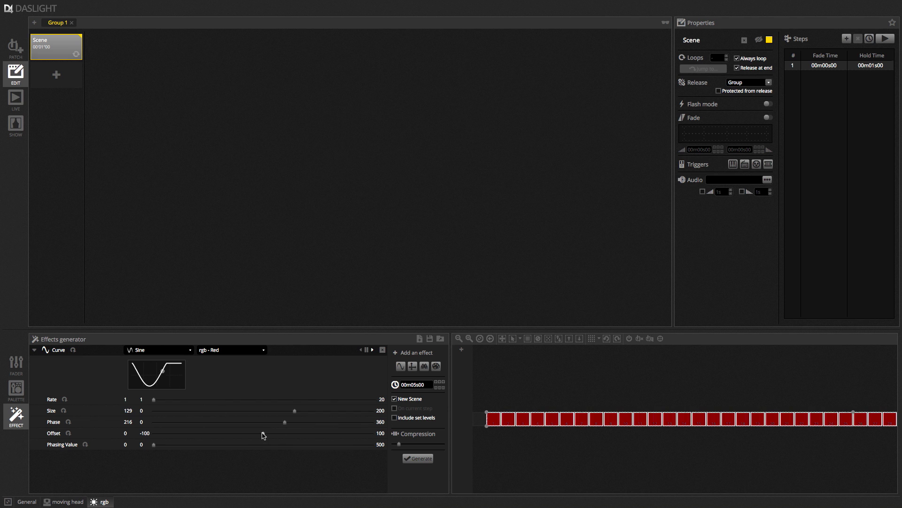
pyautogui.moveTo(262, 433); pyautogui.dragTo(240, 433)
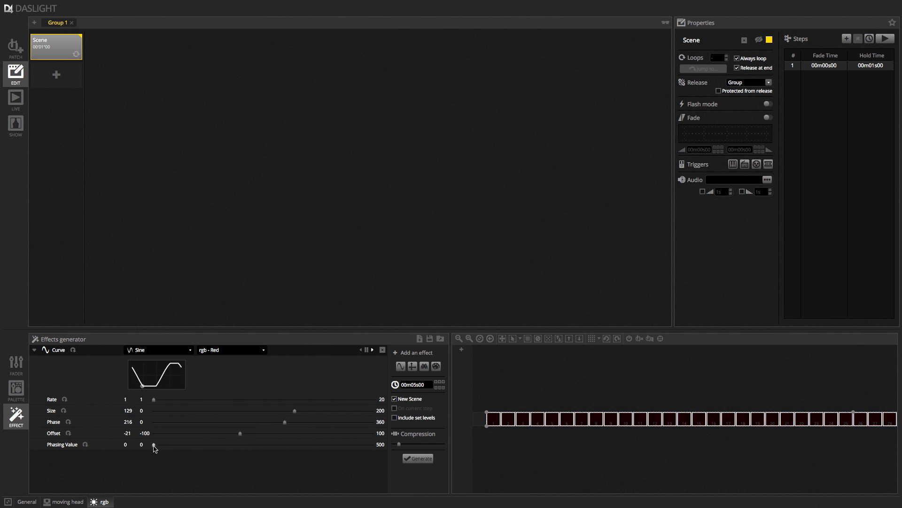
pyautogui.moveTo(154, 444); pyautogui.dragTo(229, 446)
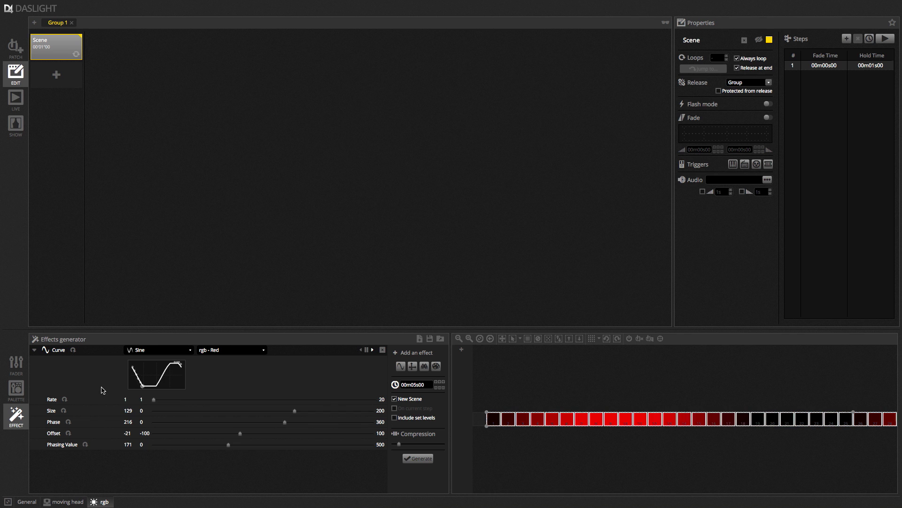
# Collapse the first curve and add a second curve using Sine 3 at Size 92, Rate 1
pyautogui.click(35, 350)
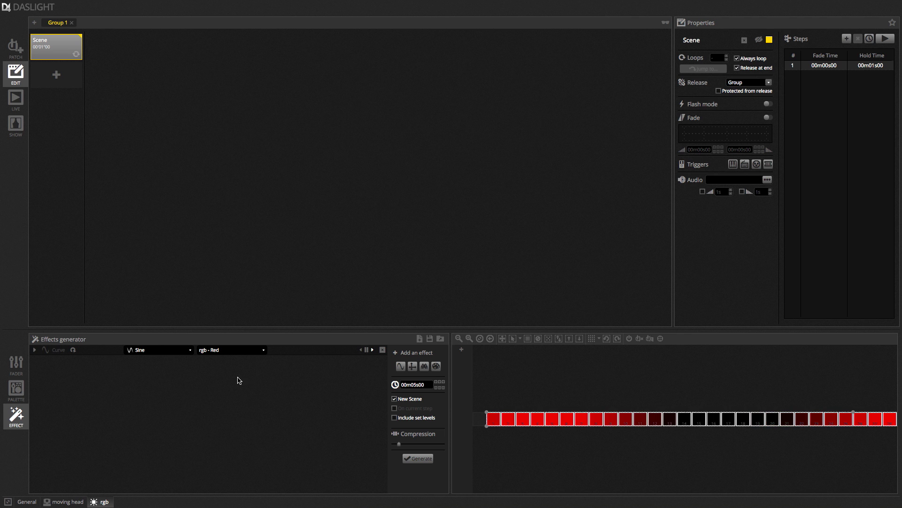
pyautogui.click(401, 366)
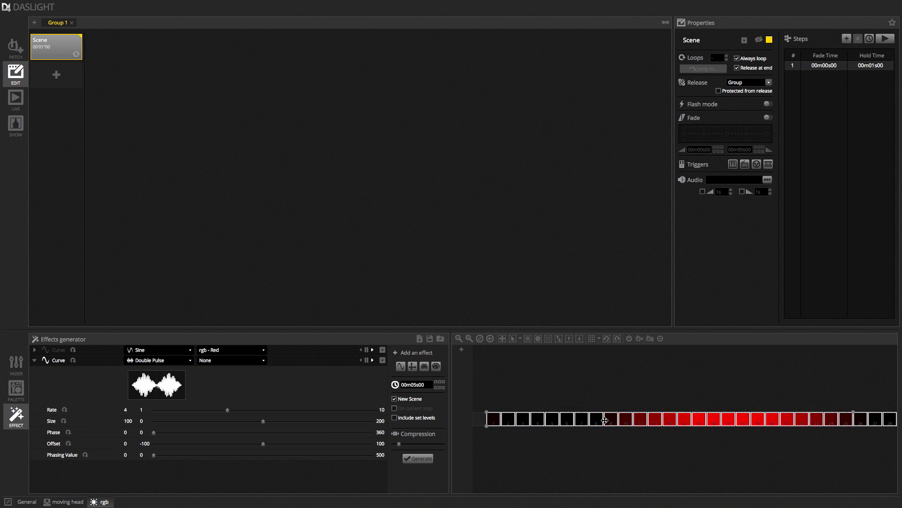
pyautogui.click(174, 360)
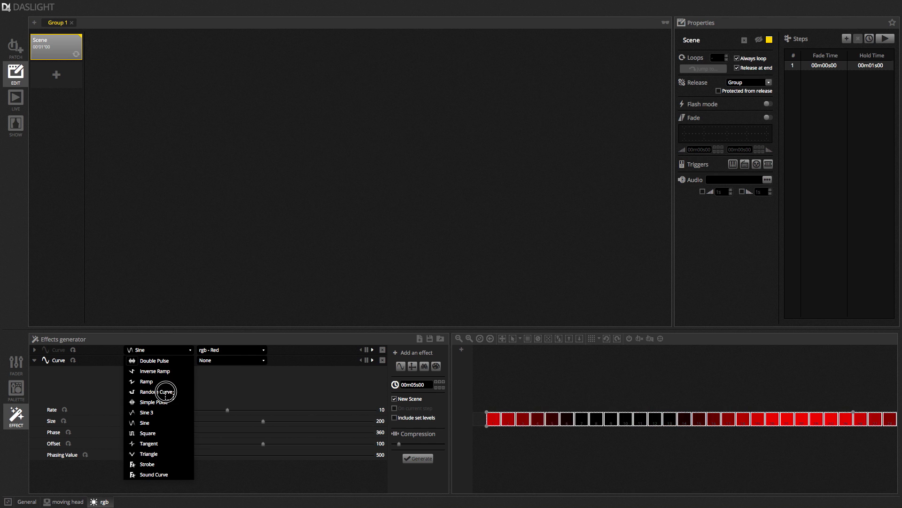
pyautogui.click(167, 392)
pyautogui.click(162, 361)
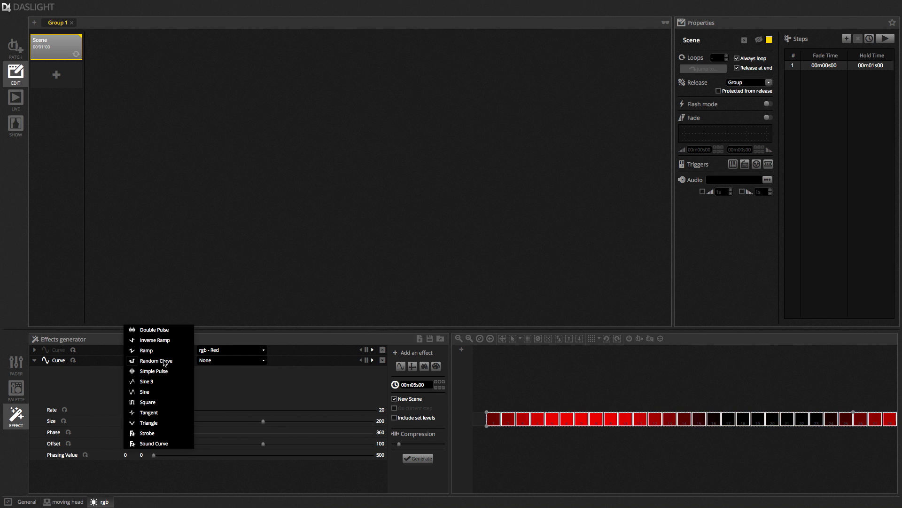
pyautogui.click(150, 381)
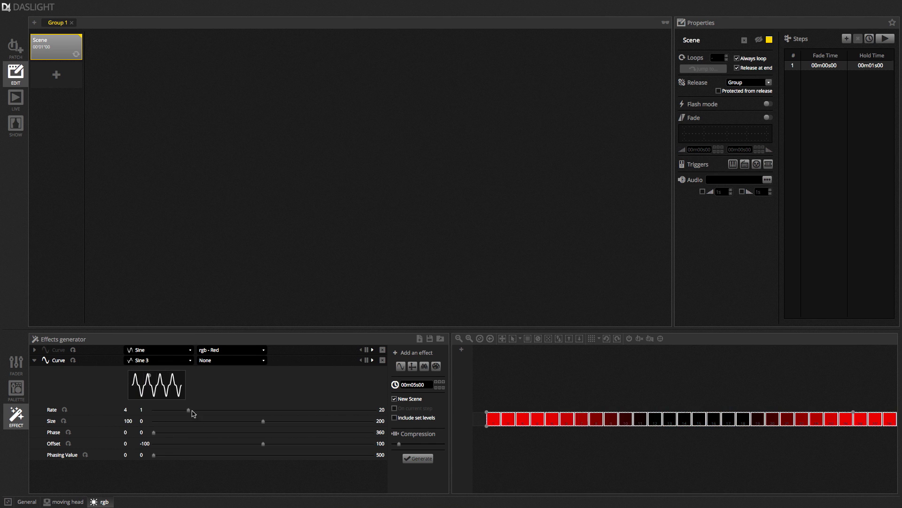
pyautogui.click(266, 421)
pyautogui.moveTo(268, 422)
pyautogui.mouseDown()
pyautogui.moveTo(308, 421)
pyautogui.moveTo(225, 421)
pyautogui.moveTo(250, 425)
pyautogui.mouseUp()
pyautogui.click(181, 410)
pyautogui.moveTo(181, 411); pyautogui.dragTo(156, 411)
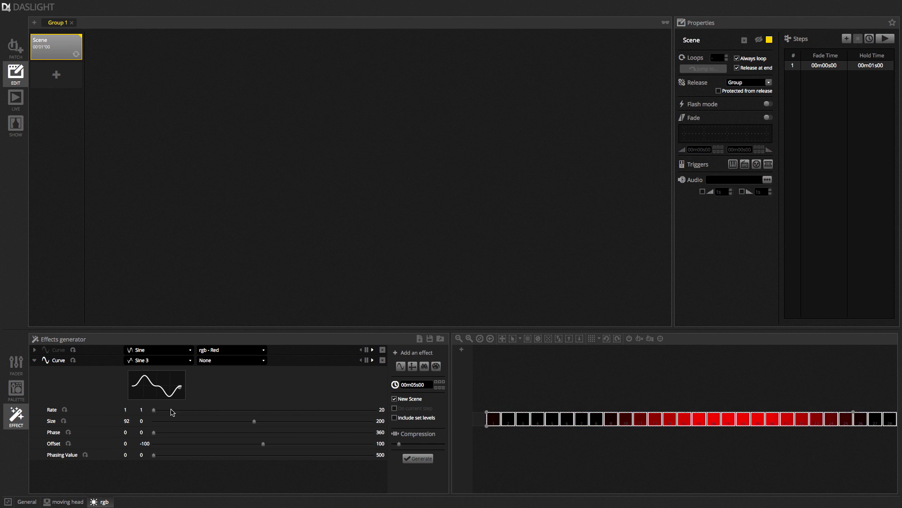
# Target the second curve at All - Saturation and try a Ramp waveform at Rate 9
pyautogui.click(249, 351)
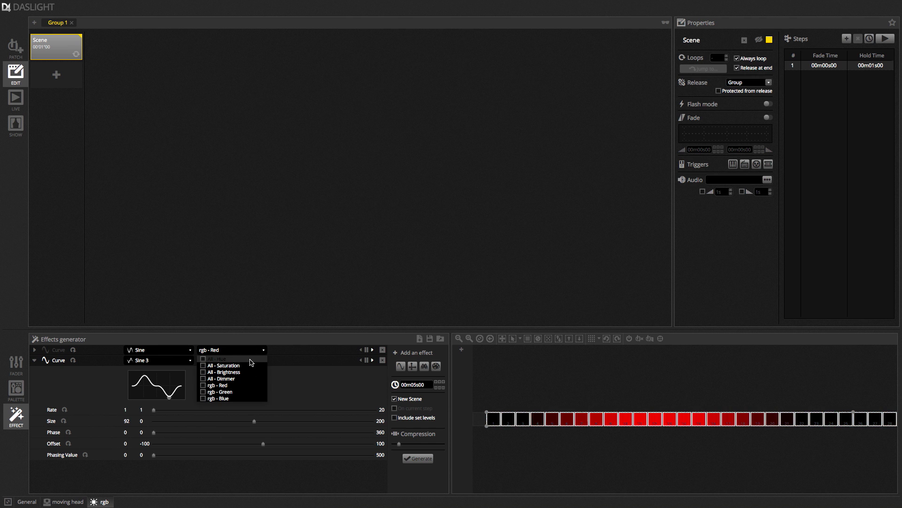
pyautogui.click(247, 365)
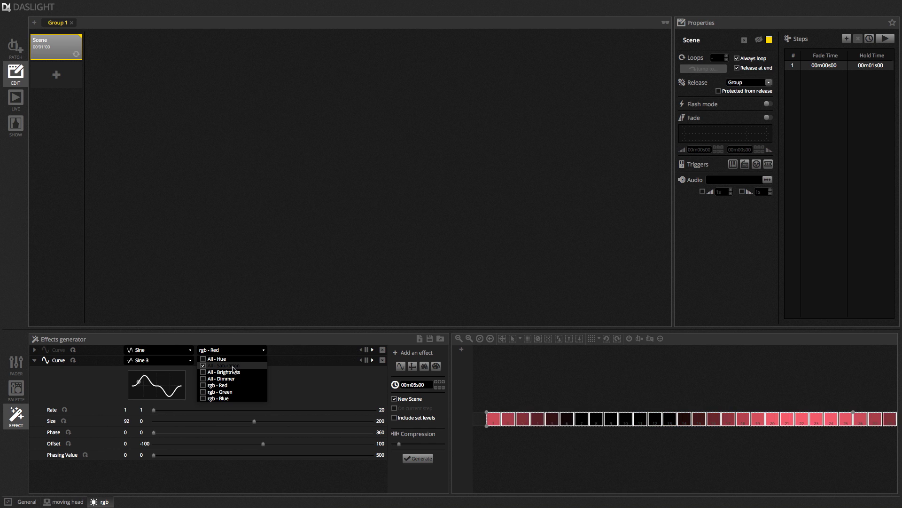
pyautogui.click(302, 366)
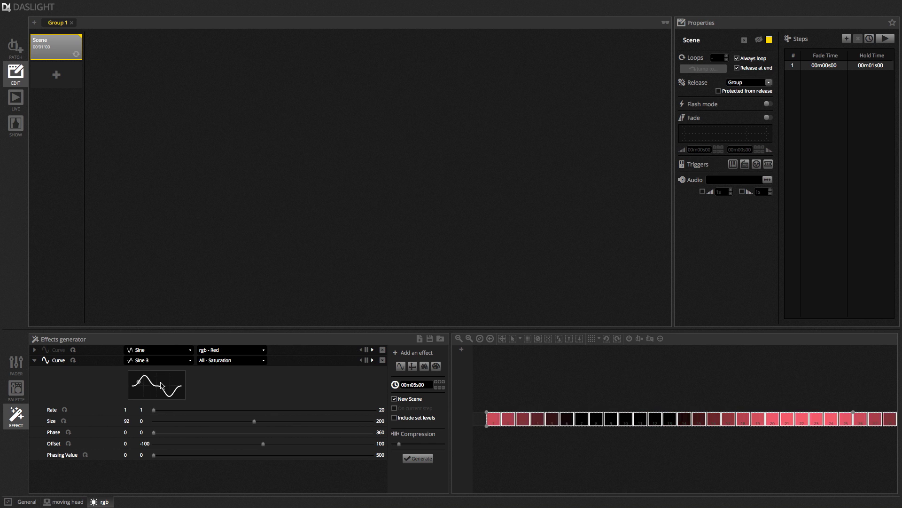
pyautogui.scroll(4, 172, 360)
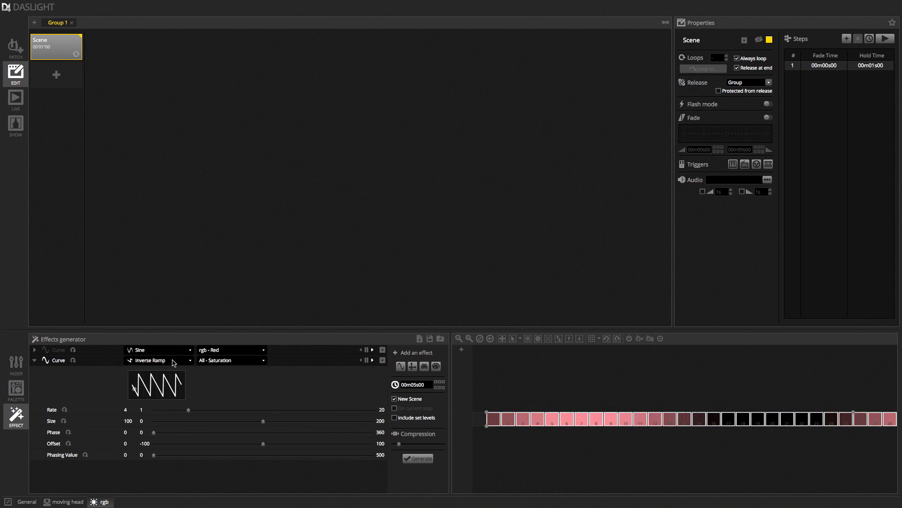
pyautogui.click(173, 361)
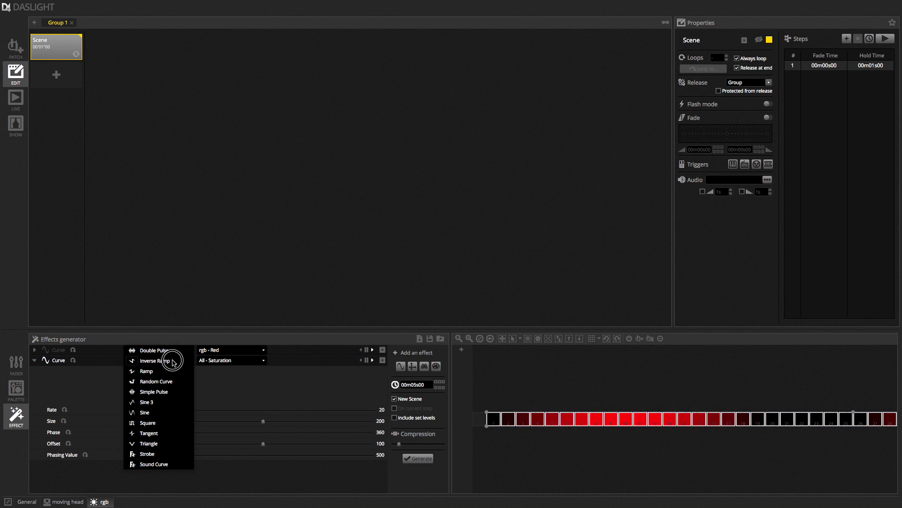
pyautogui.click(146, 372)
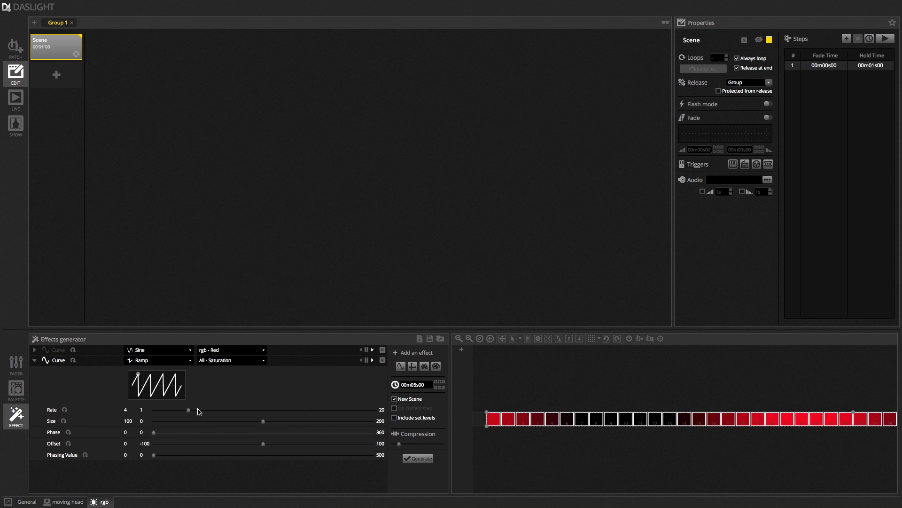
pyautogui.moveTo(188, 410); pyautogui.dragTo(252, 414)
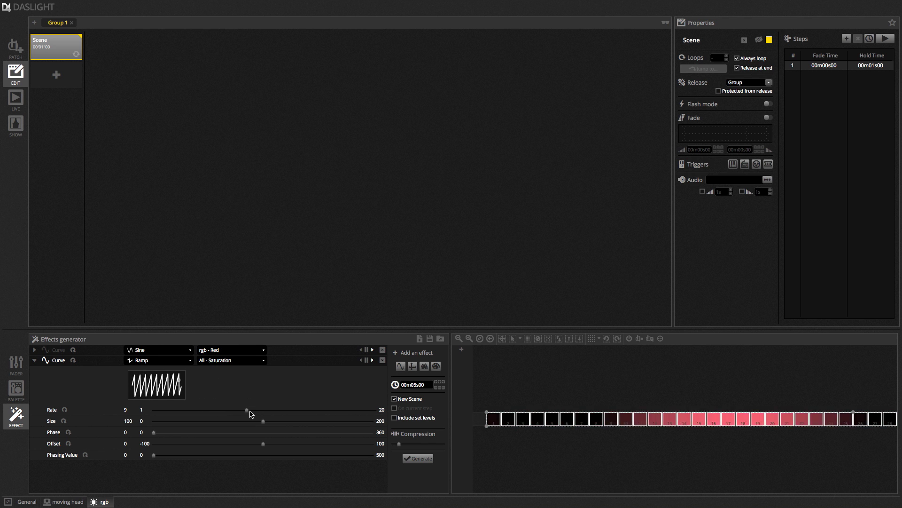
# Switch the saturation curve through Triangle to Strobe and settle its Rate at 6
pyautogui.click(177, 361)
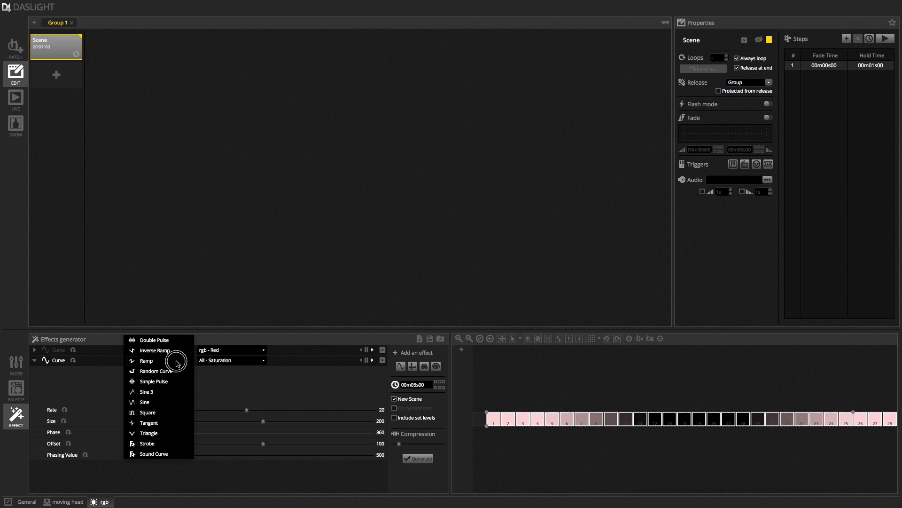
pyautogui.click(148, 433)
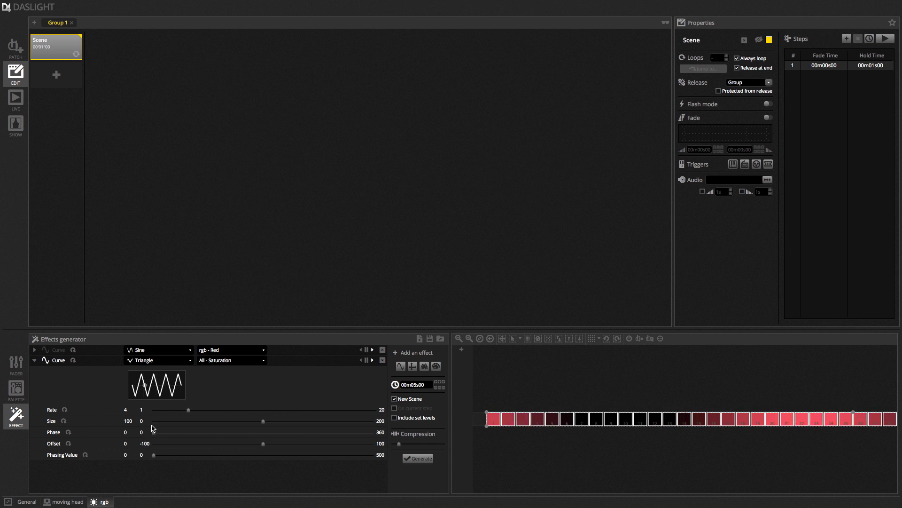
pyautogui.click(170, 361)
pyautogui.click(149, 374)
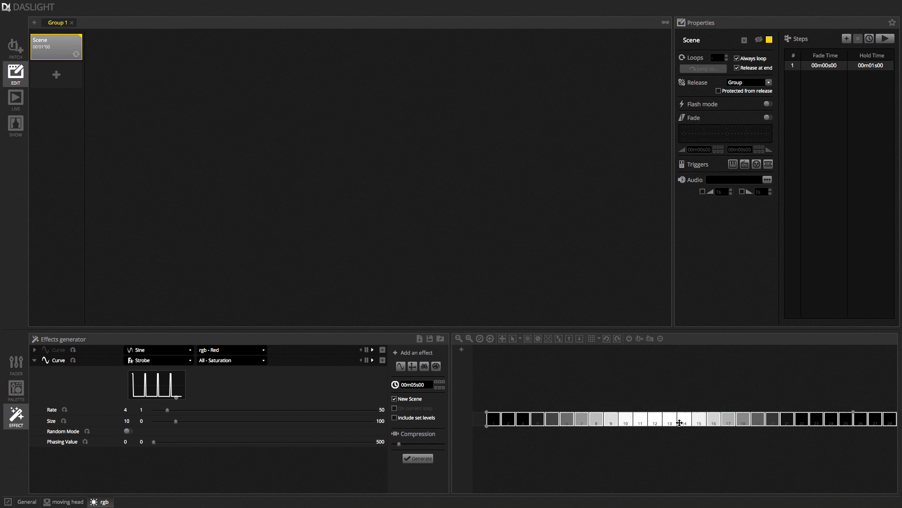
pyautogui.moveTo(168, 409); pyautogui.dragTo(247, 413)
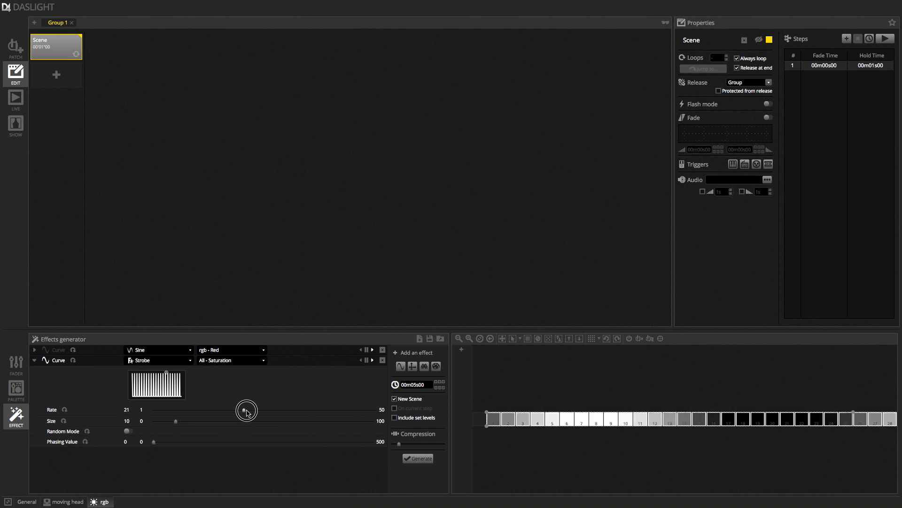
pyautogui.click(364, 351)
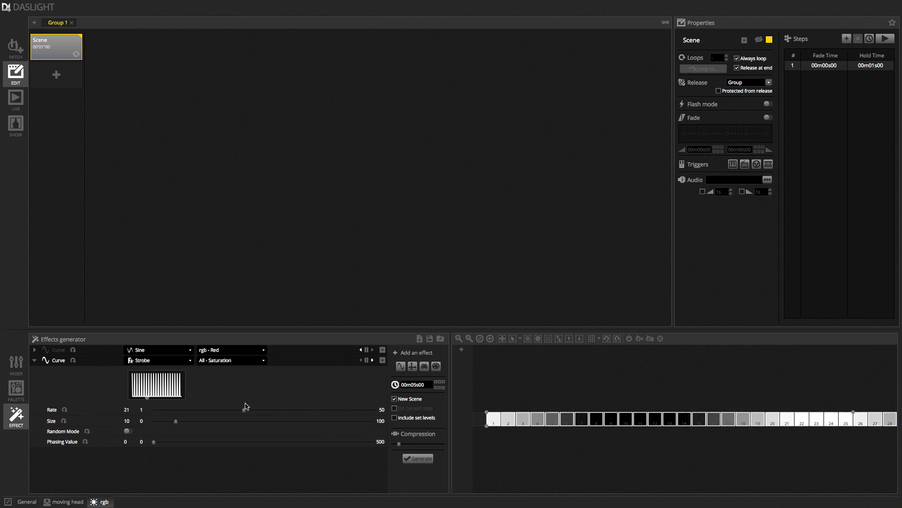
pyautogui.moveTo(248, 413); pyautogui.dragTo(179, 412)
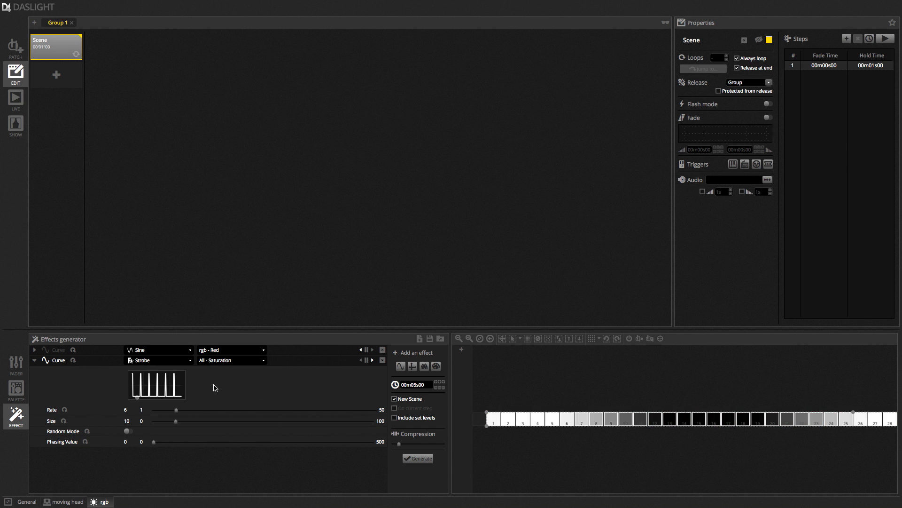
# Enable Random Mode, raise the strobe Rate to 21, and cut the duration to 00m01s00
pyautogui.click(127, 432)
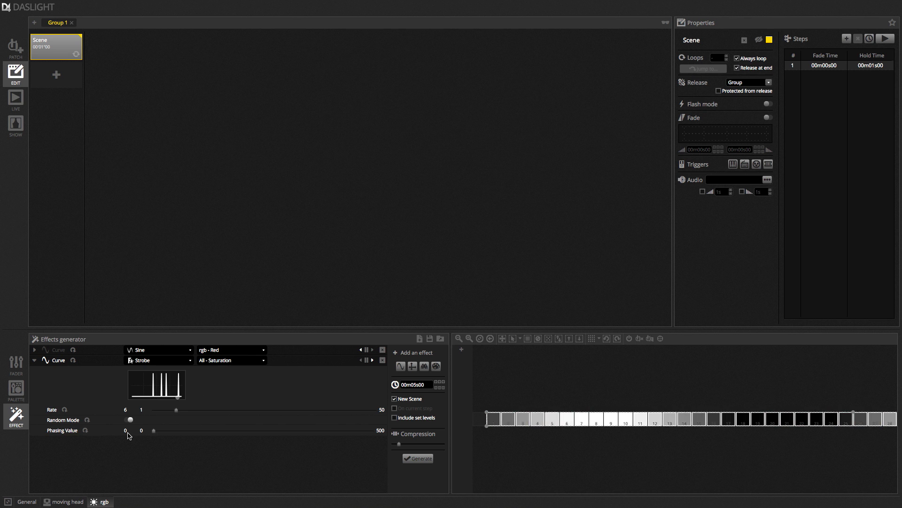
pyautogui.moveTo(177, 409); pyautogui.dragTo(243, 410)
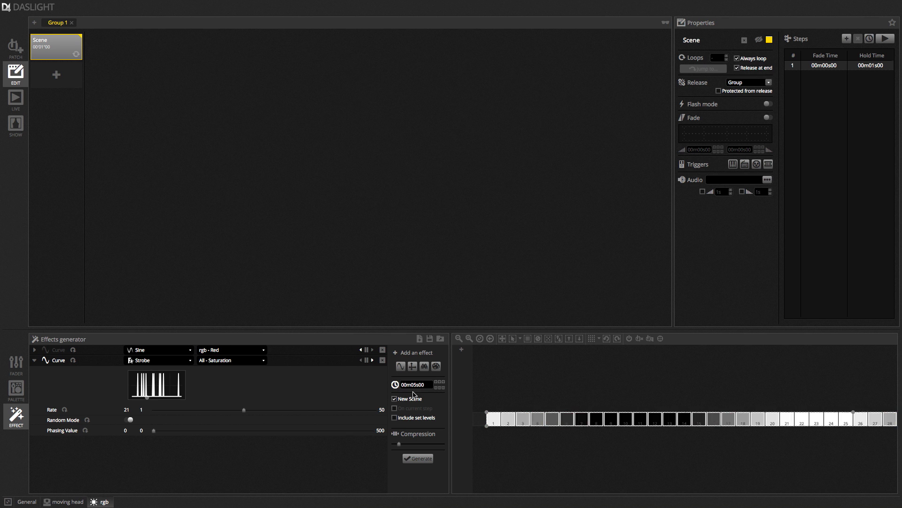
pyautogui.click(441, 390)
pyautogui.click(441, 390)
pyautogui.click(440, 389)
pyautogui.click(440, 389)
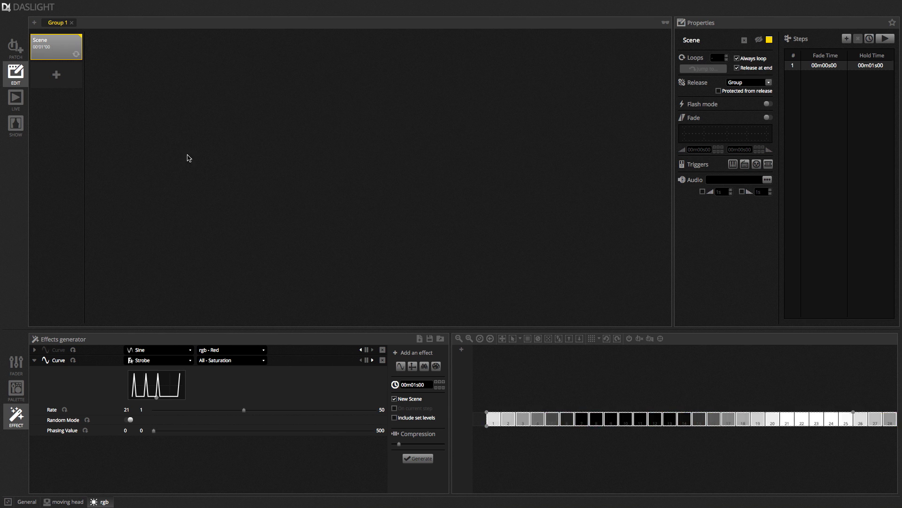
pyautogui.click(395, 399)
pyautogui.click(421, 409)
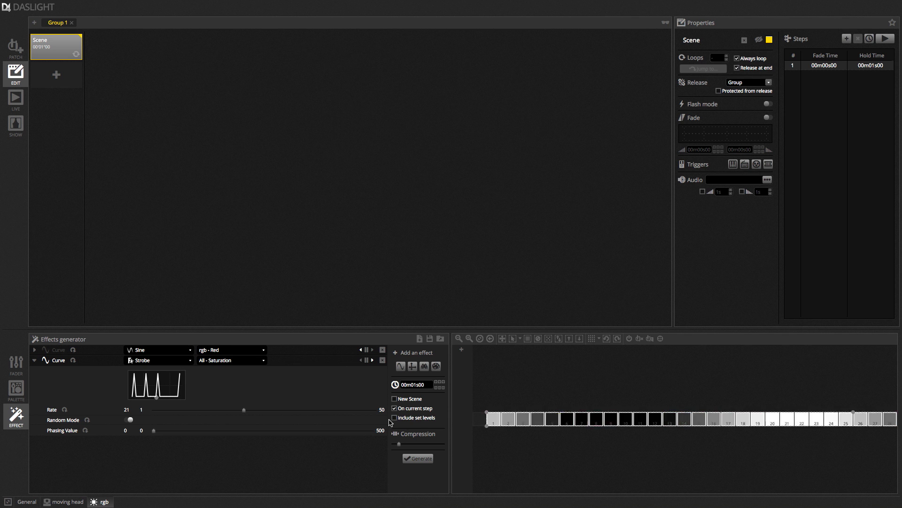
pyautogui.click(407, 400)
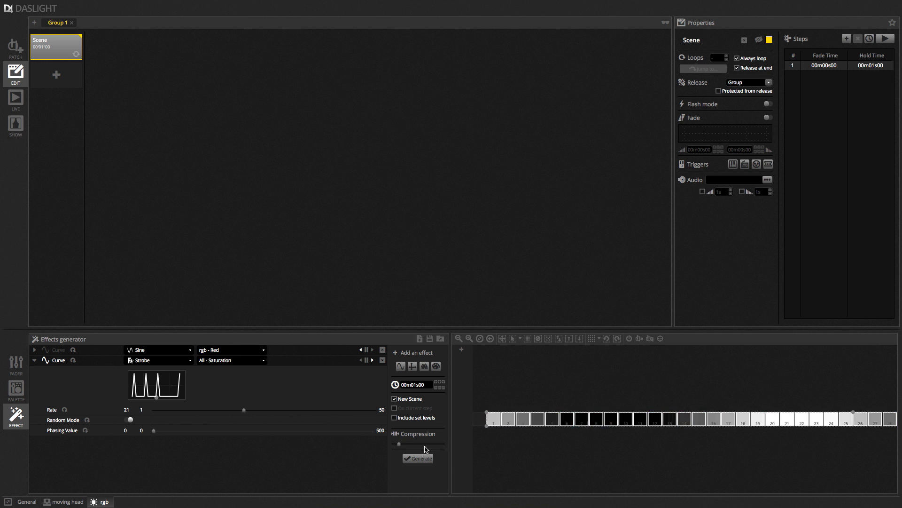
# Drop Compression to minimum and generate the strobe as a 25-step Scene 2
pyautogui.moveTo(402, 445); pyautogui.dragTo(393, 443)
pyautogui.click(420, 460)
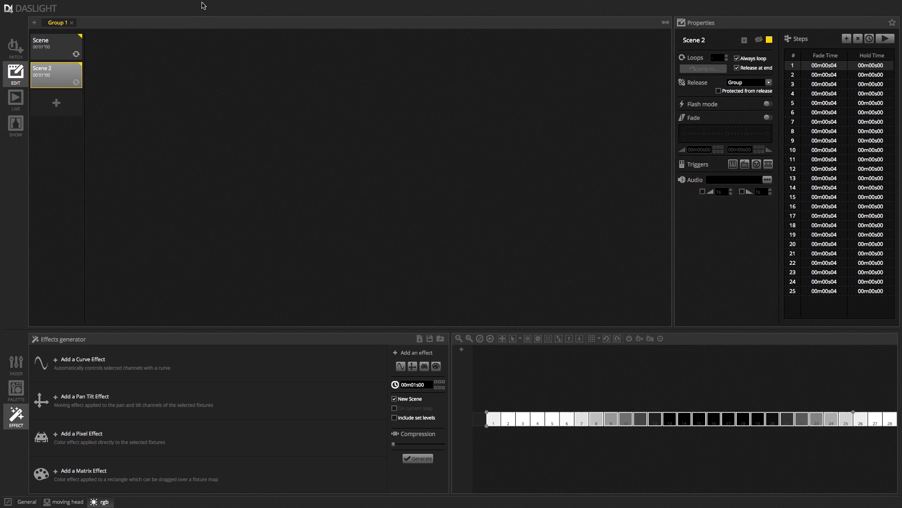
# Open the 3D Visualizer from the Tools menu
pyautogui.moveTo(205, 4)
pyautogui.click(123, 6)
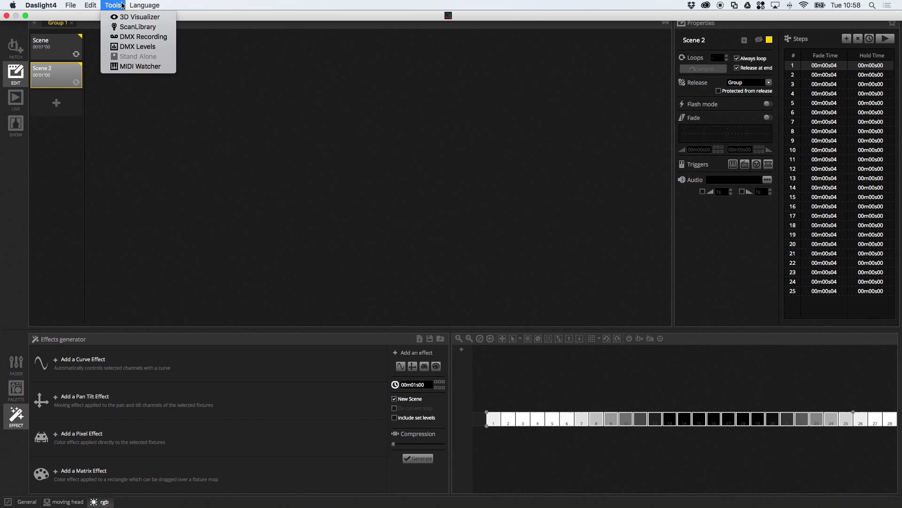
pyautogui.click(123, 17)
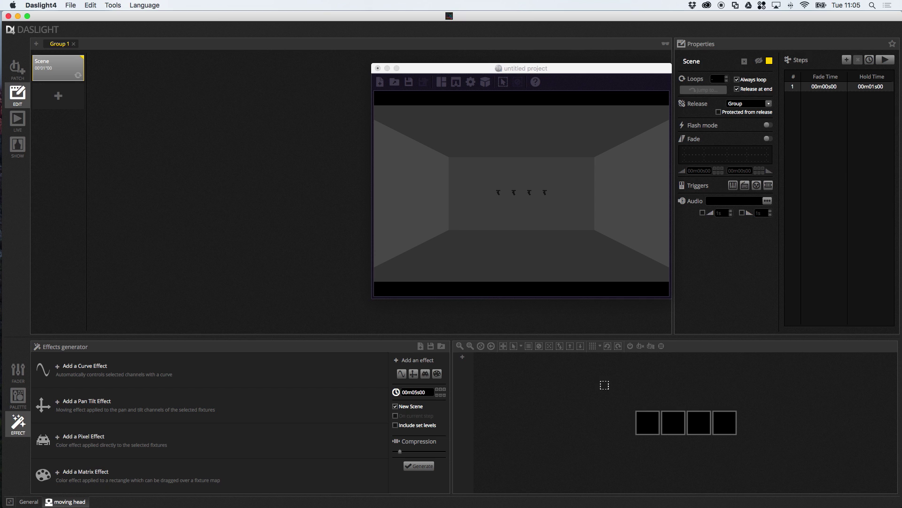
# Select and light the four moving heads, then add a 10-second Circle pan/tilt effect
pyautogui.moveTo(602, 380)
pyautogui.mouseDown()
pyautogui.moveTo(721, 423)
pyautogui.moveTo(760, 448)
pyautogui.mouseUp()
pyautogui.click(651, 347)
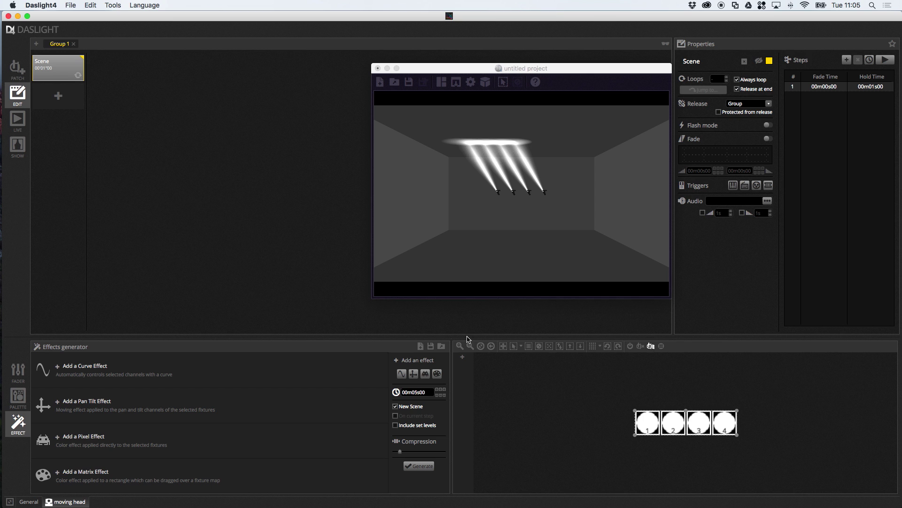
pyautogui.click(208, 402)
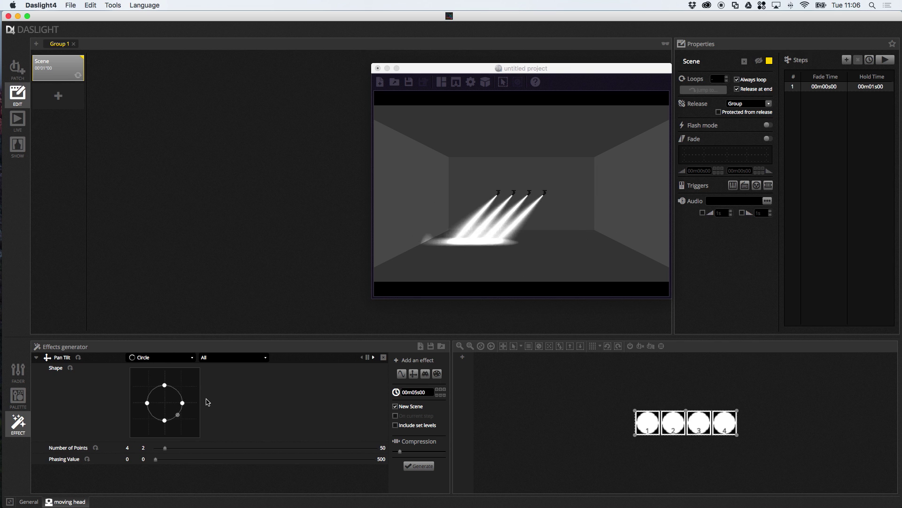
pyautogui.click(440, 391)
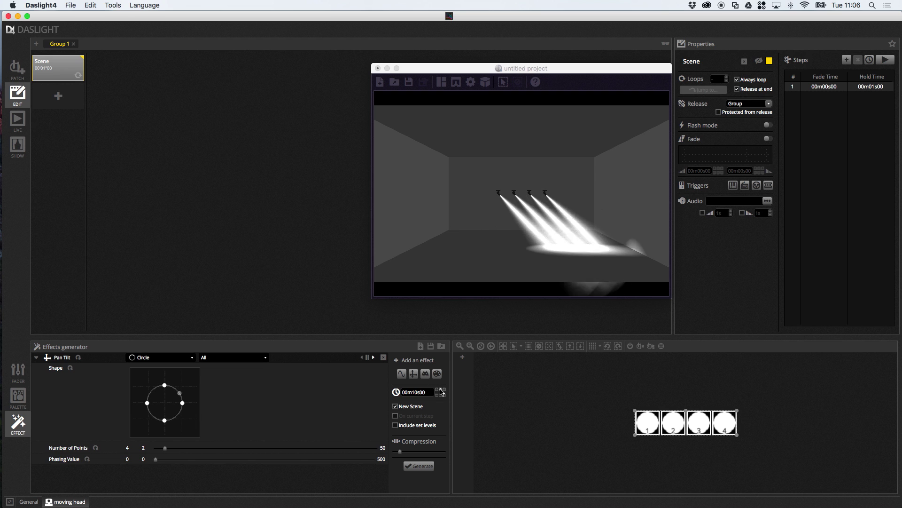
pyautogui.click(141, 358)
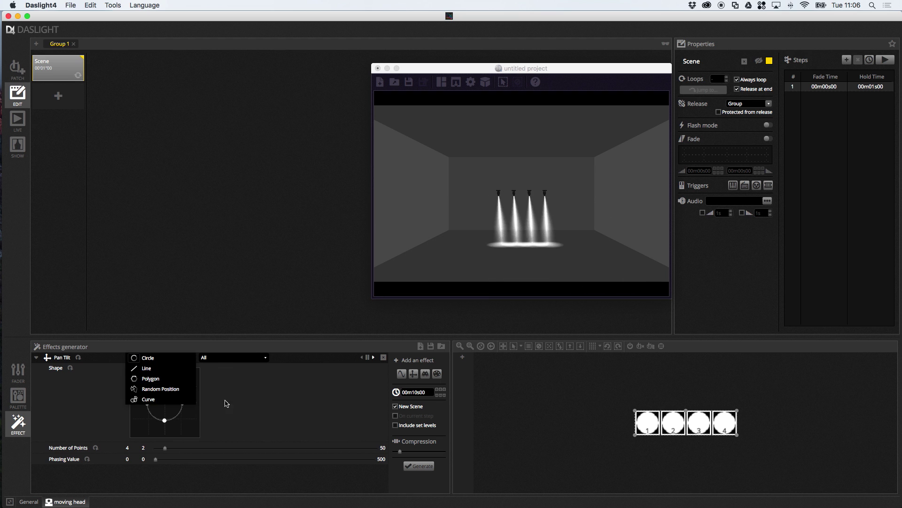
pyautogui.click(265, 407)
pyautogui.click(252, 358)
pyautogui.click(242, 379)
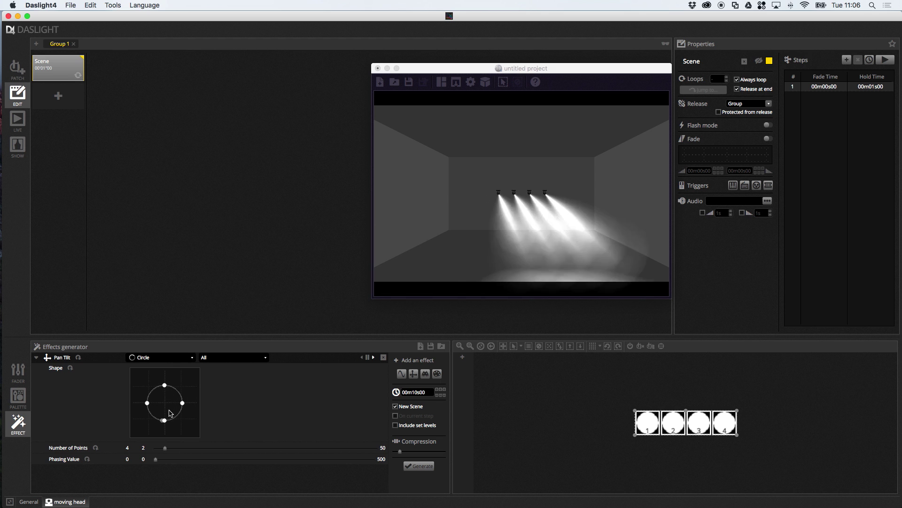
pyautogui.click(154, 462)
pyautogui.moveTo(154, 463); pyautogui.dragTo(166, 461)
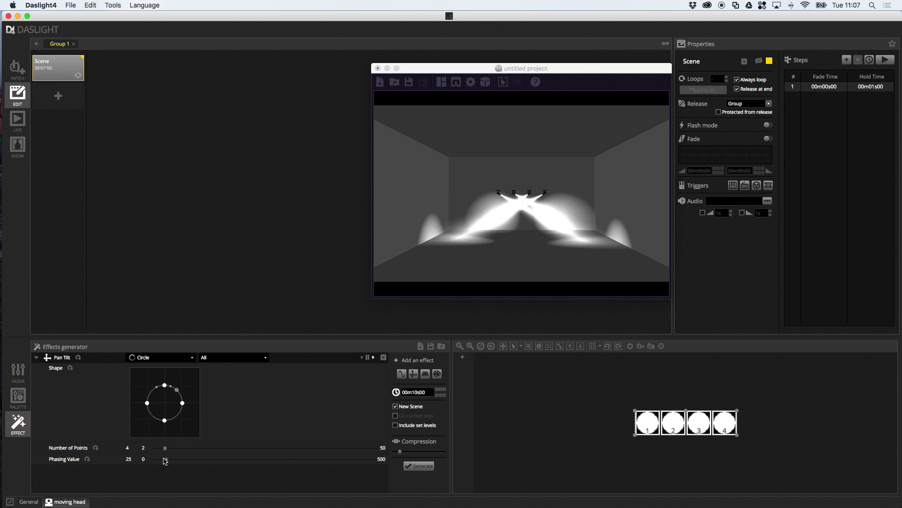
pyautogui.moveTo(165, 460); pyautogui.dragTo(134, 462)
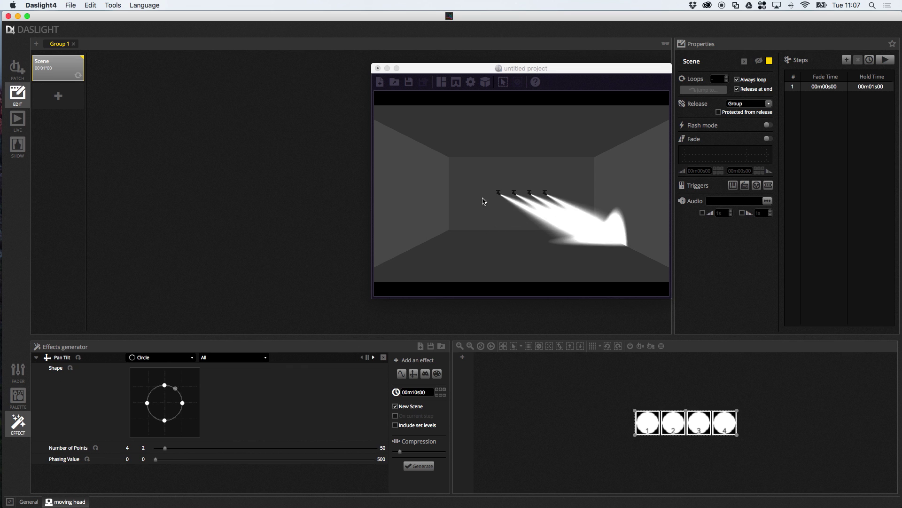
# Add a second pan/tilt effect on the two right-hand heads and generate Scene 2
pyautogui.click(414, 375)
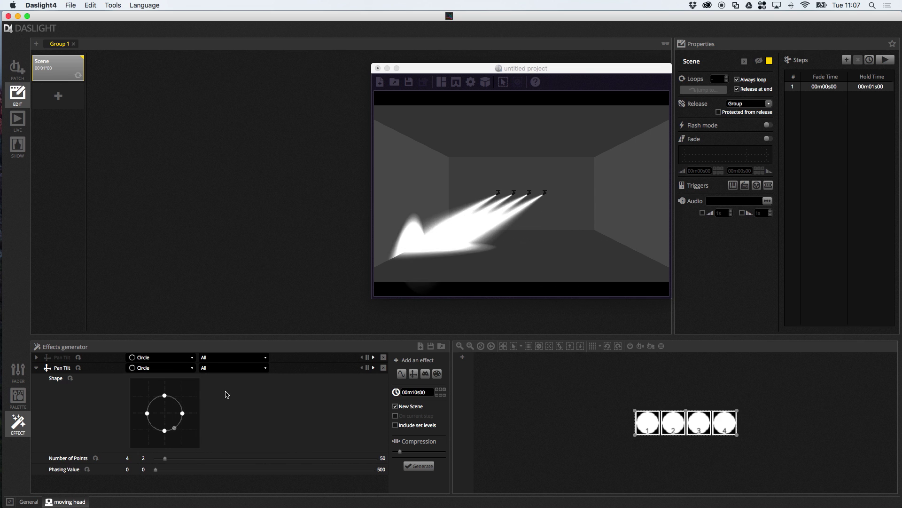
pyautogui.click(703, 402)
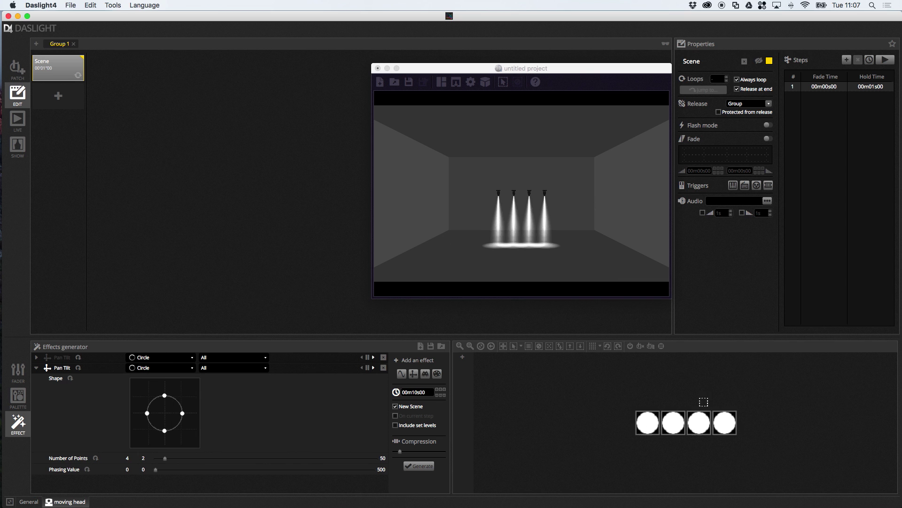
pyautogui.moveTo(702, 403); pyautogui.dragTo(747, 437)
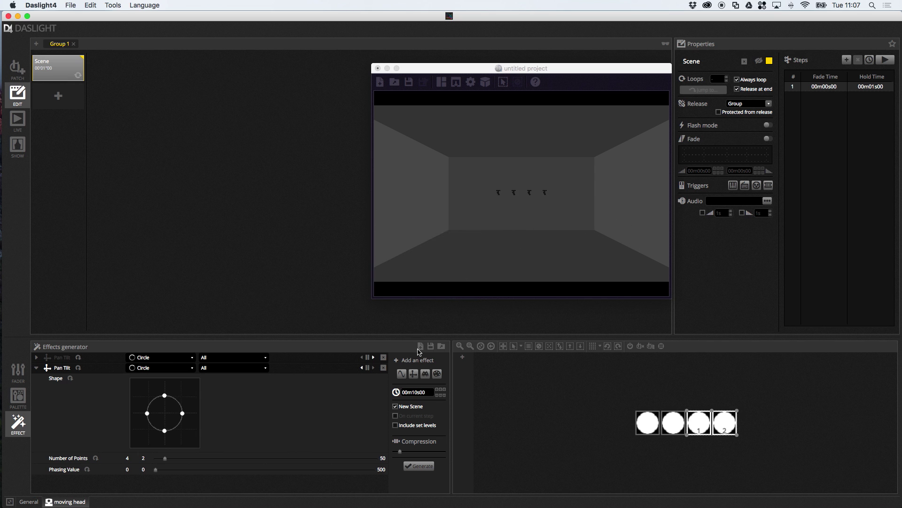
pyautogui.click(419, 465)
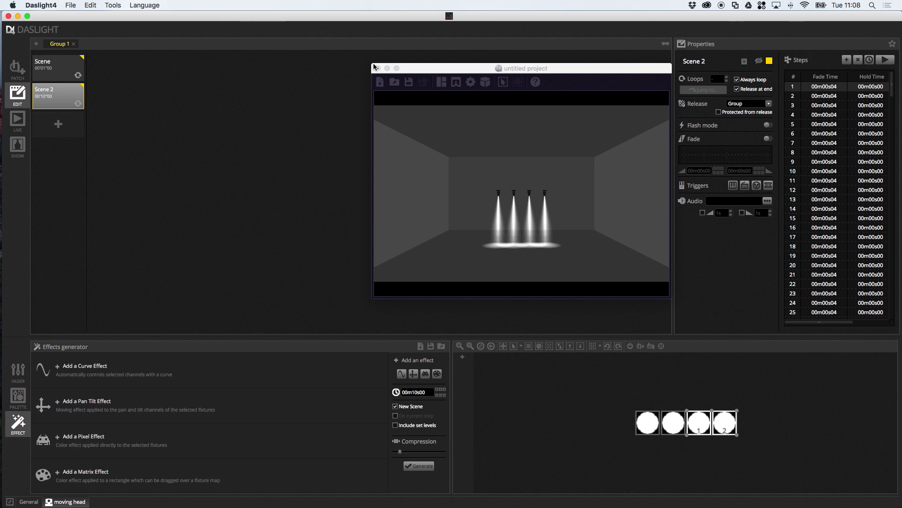
# Close the 3D visualiser without saving and start a new empty show
pyautogui.click(378, 68)
pyautogui.click(491, 205)
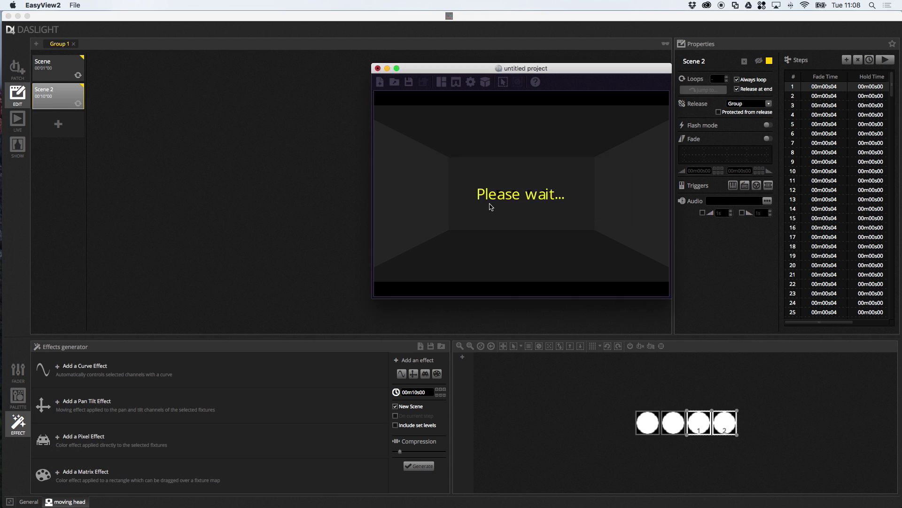
pyautogui.click(71, 6)
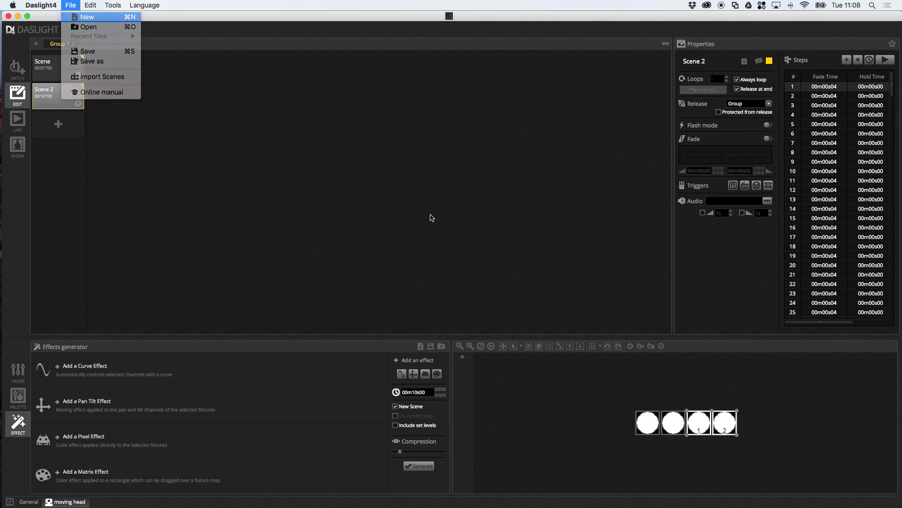
pyautogui.click(456, 280)
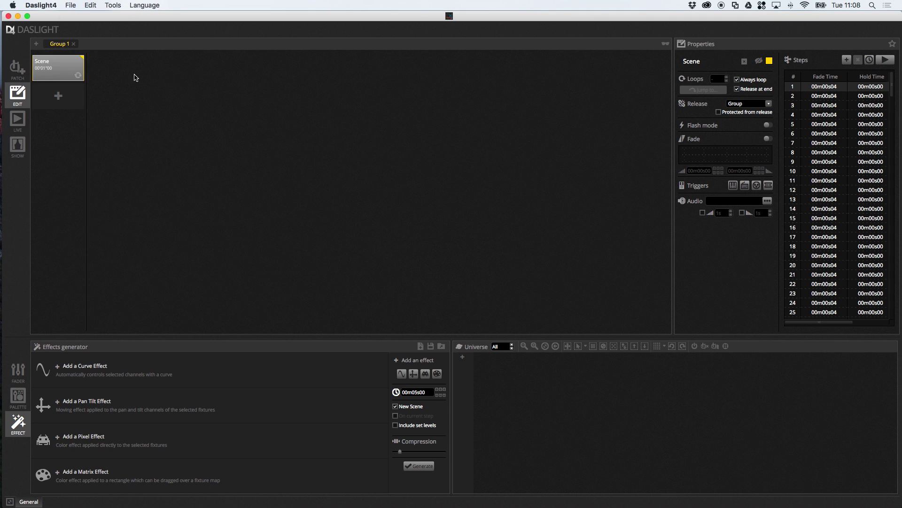
# Patch 50 generic RGB fixtures and add a Rainbow Pixel effect running along them
pyautogui.click(23, 71)
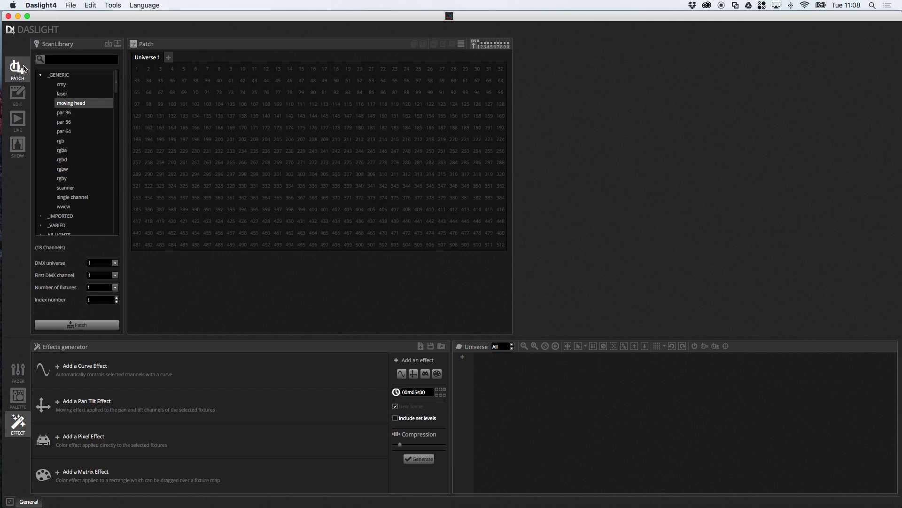
pyautogui.click(73, 141)
pyautogui.click(99, 286)
pyautogui.press('BackSpace')
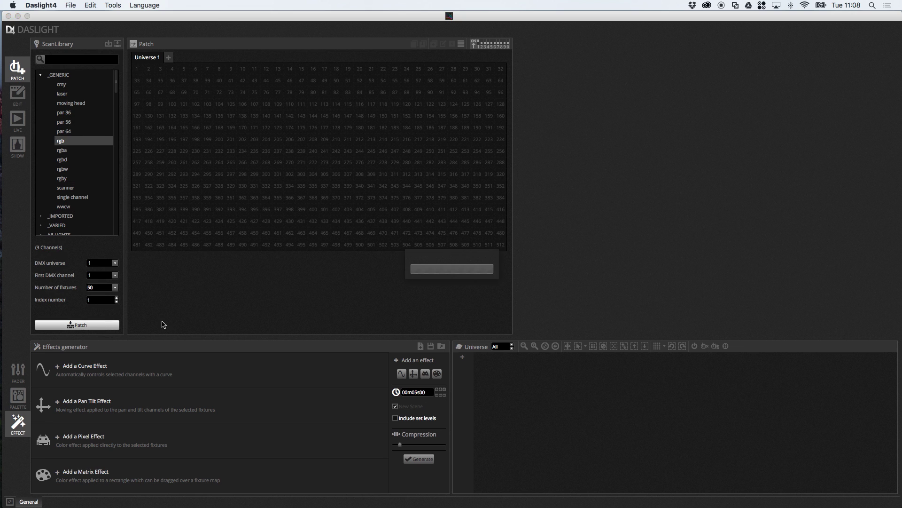
pyautogui.click(17, 95)
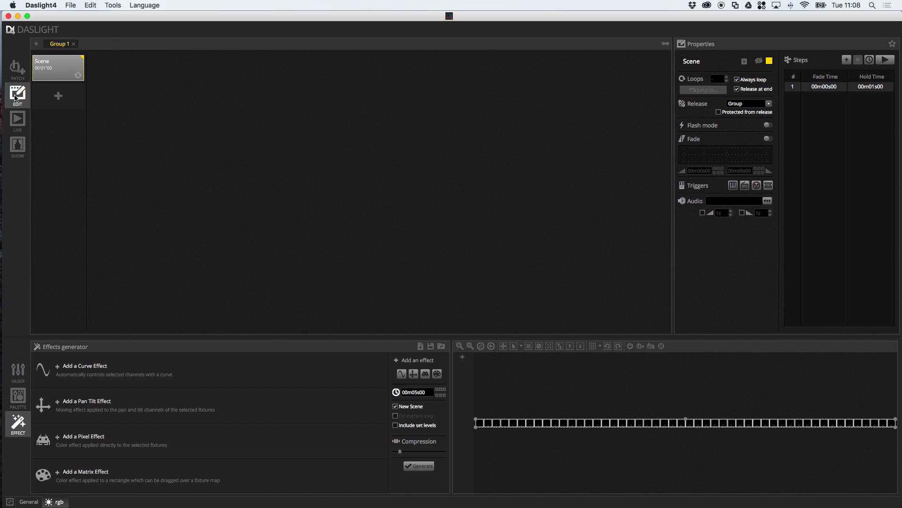
pyautogui.click(158, 440)
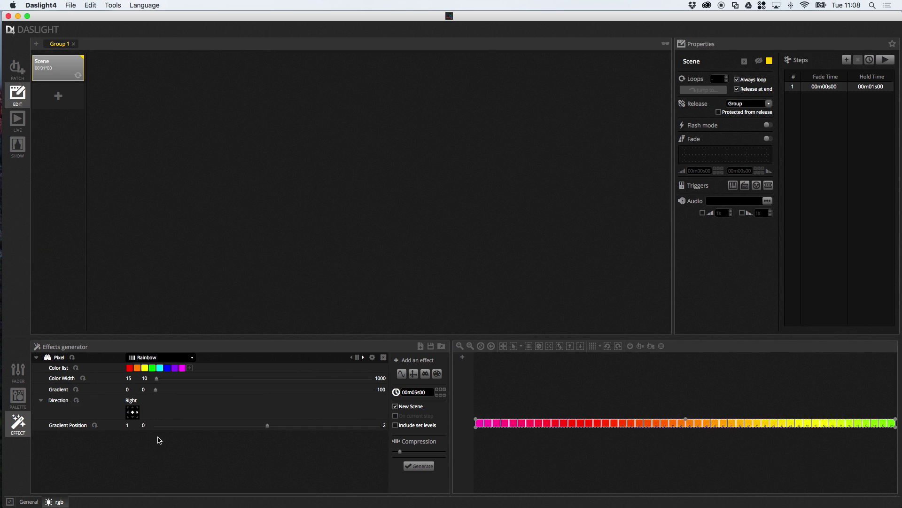
# Change the pixel effect preset from Rainbow to Knight Rider
pyautogui.click(193, 359)
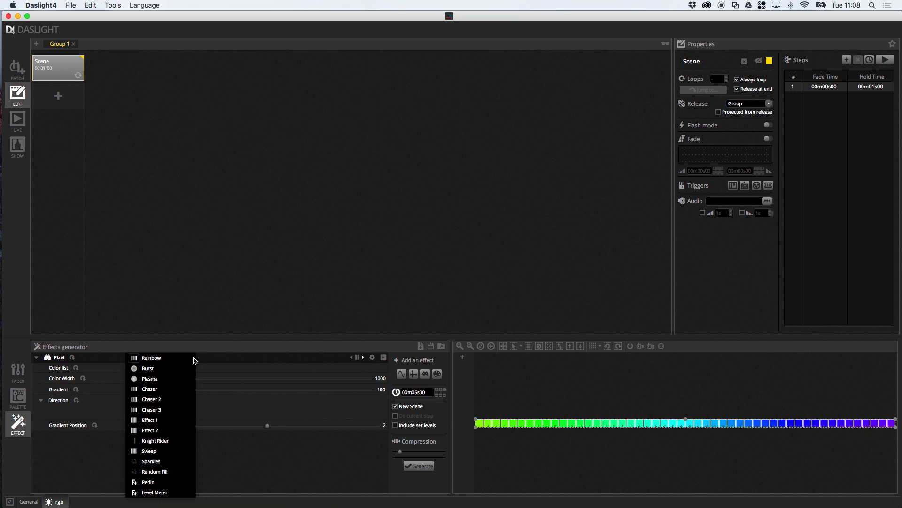
pyautogui.click(167, 441)
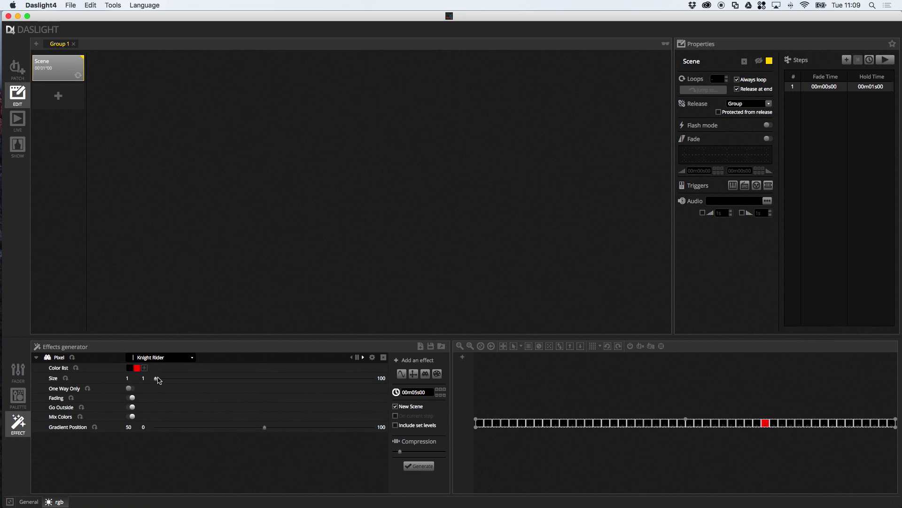
# Widen the Knight Rider band, toggle One Way Only, then switch the effect to Sweep
pyautogui.moveTo(156, 382); pyautogui.dragTo(215, 383)
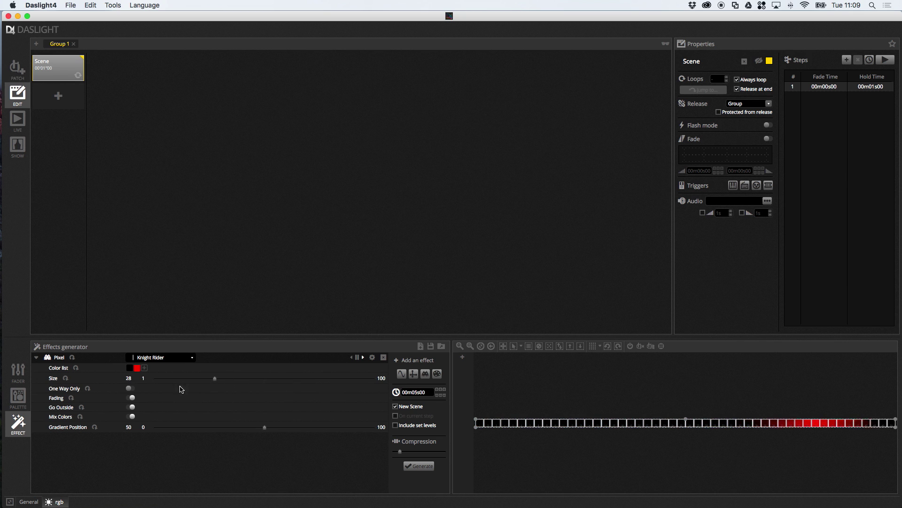
pyautogui.click(129, 388)
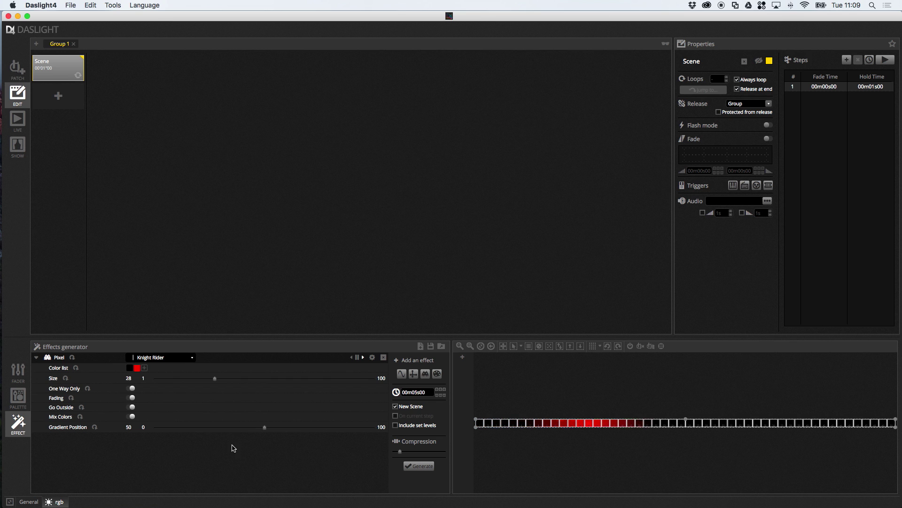
pyautogui.click(183, 357)
pyautogui.click(156, 371)
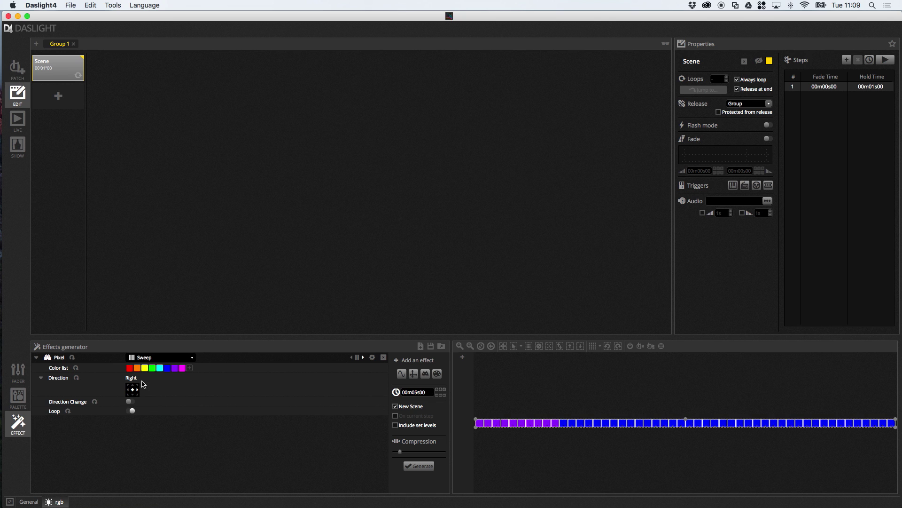
# Replace the Sweep's cyan colour with crimson, then switch the effect to Level Meter
pyautogui.doubleClick(159, 368)
pyautogui.click(298, 210)
pyautogui.moveTo(294, 217); pyautogui.dragTo(274, 227)
pyautogui.click(275, 304)
pyautogui.click(314, 324)
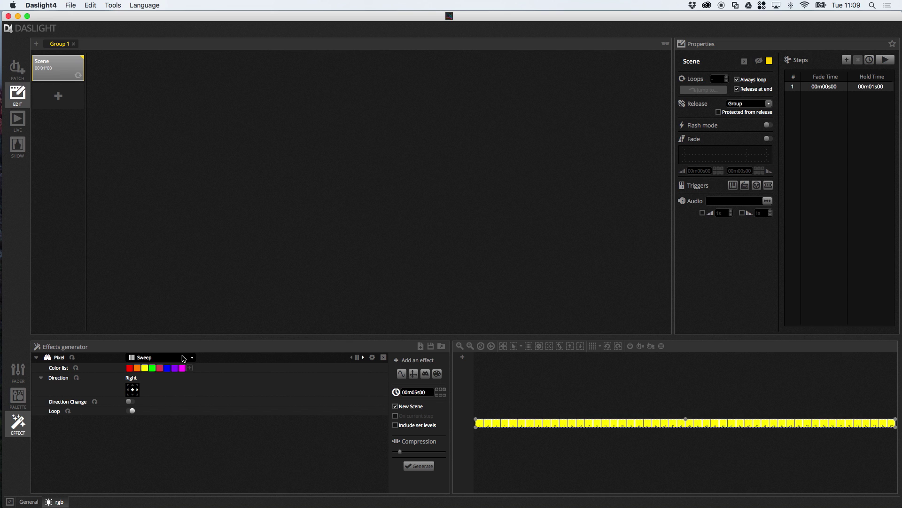
pyautogui.click(182, 358)
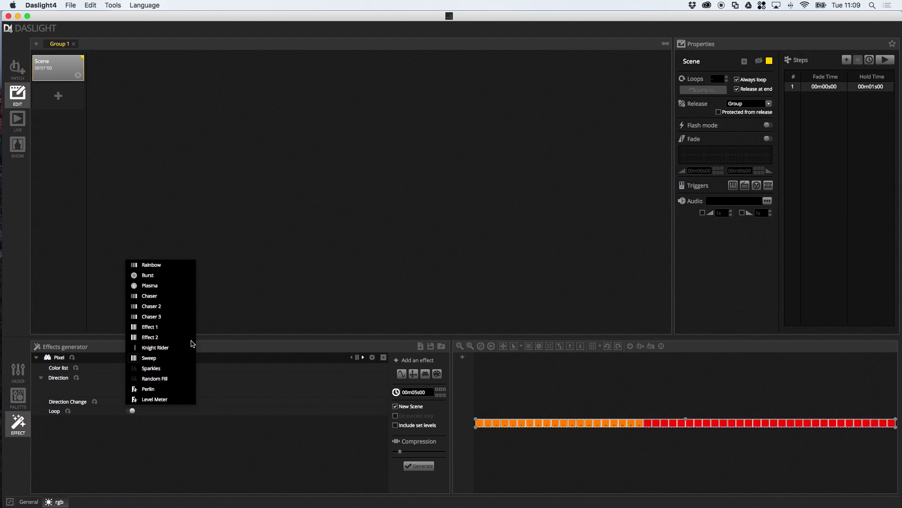
pyautogui.click(155, 399)
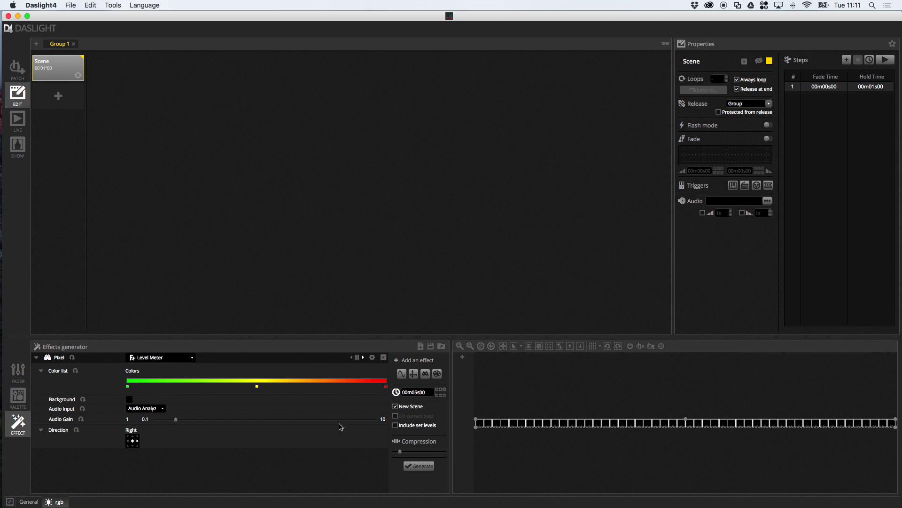
# Raise Audio Gain to 10 and back to 0.1, then switch the effect to Perlin
pyautogui.moveTo(176, 422); pyautogui.dragTo(411, 424)
pyautogui.moveTo(377, 420); pyautogui.dragTo(443, 432)
pyautogui.click(172, 358)
pyautogui.click(147, 348)
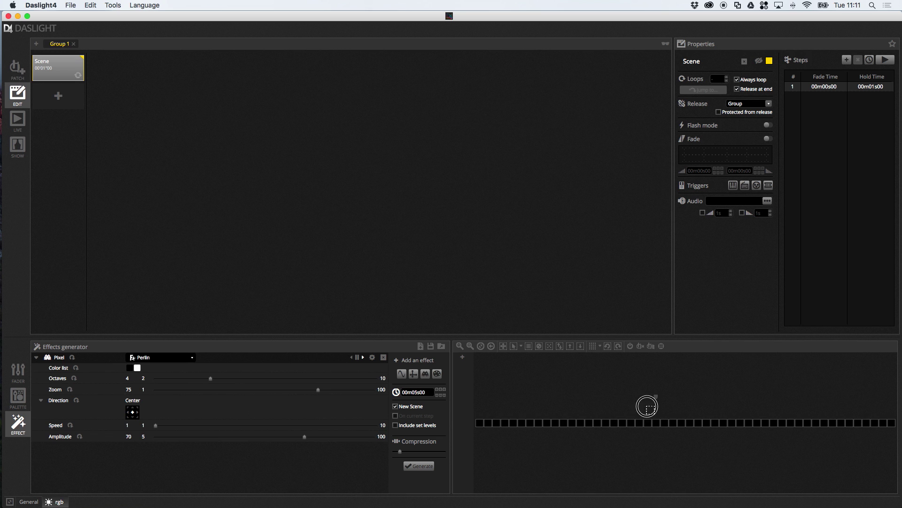
# Select the left part of the pixel strip, add a second Rainbow pixel layer, and reposition its area
pyautogui.moveTo(629, 421); pyautogui.dragTo(475, 446)
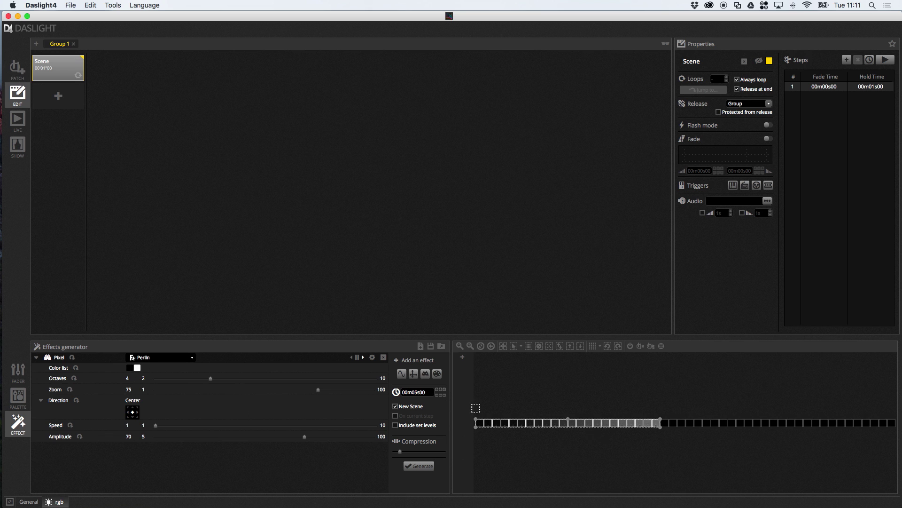
pyautogui.click(425, 375)
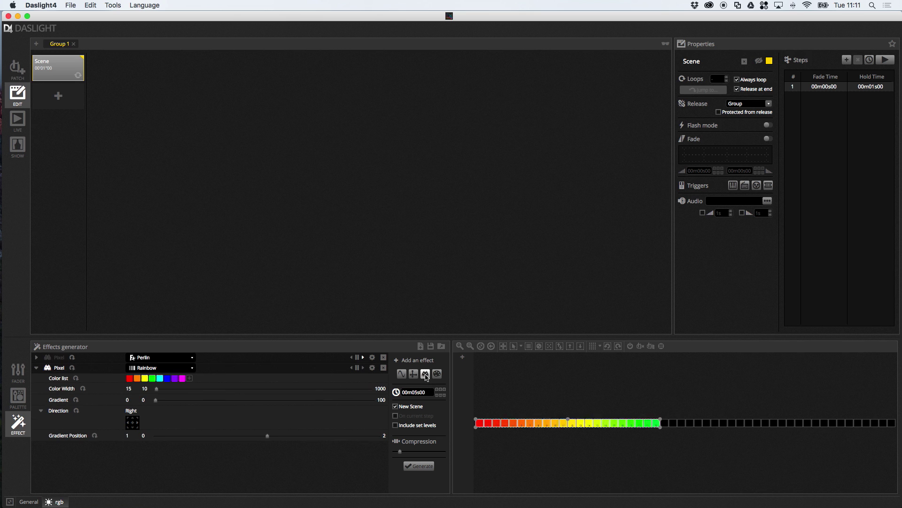
pyautogui.moveTo(669, 415); pyautogui.dragTo(897, 429)
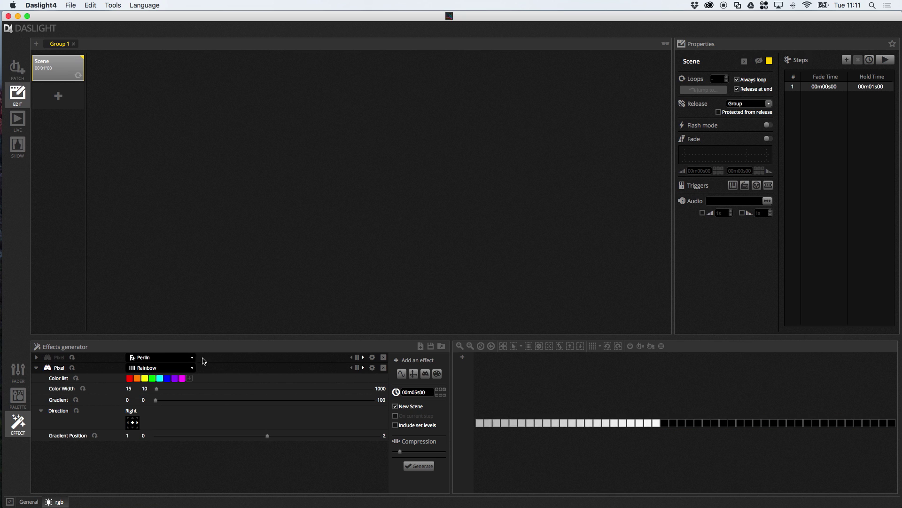
# Change the first (Perlin) layer to Knight Rider and widen its red band
pyautogui.click(37, 357)
pyautogui.click(158, 358)
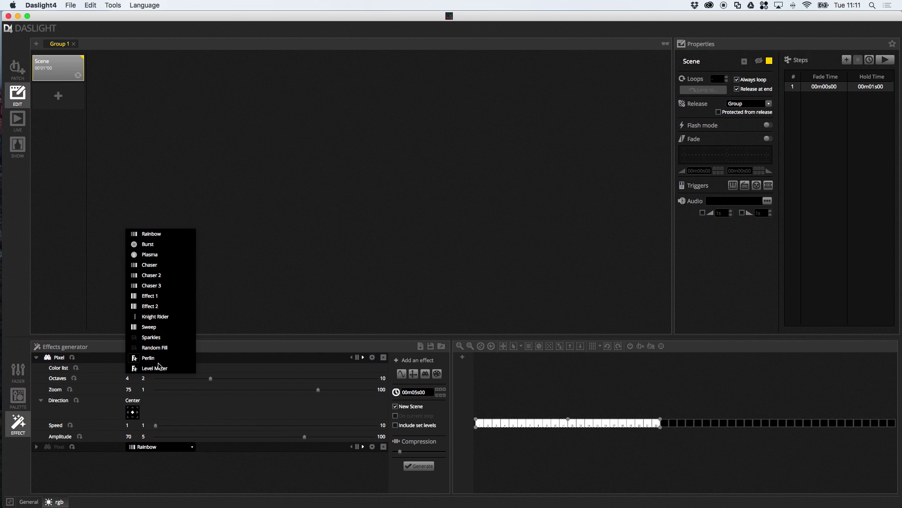
pyautogui.click(162, 317)
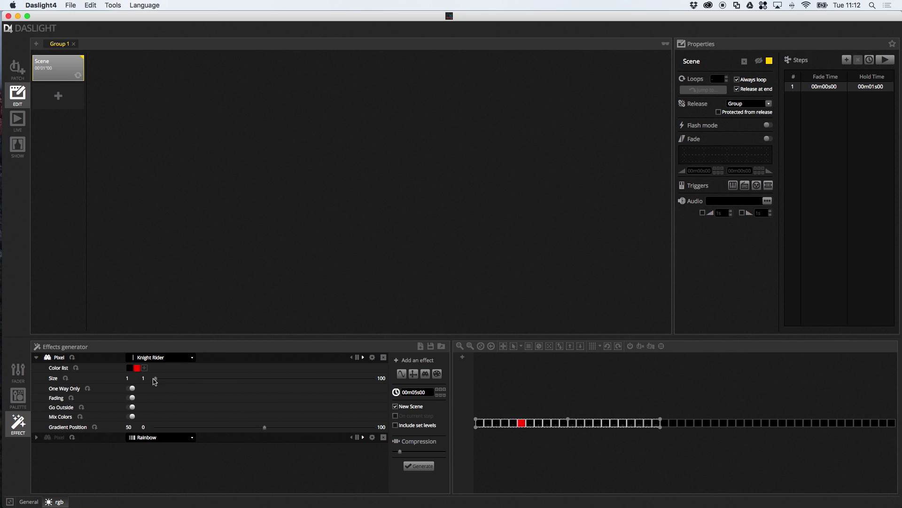
pyautogui.moveTo(156, 380); pyautogui.dragTo(237, 382)
# Make the second layer a Size 26 Knight Rider on a middle section, restart, and generate
pyautogui.click(179, 438)
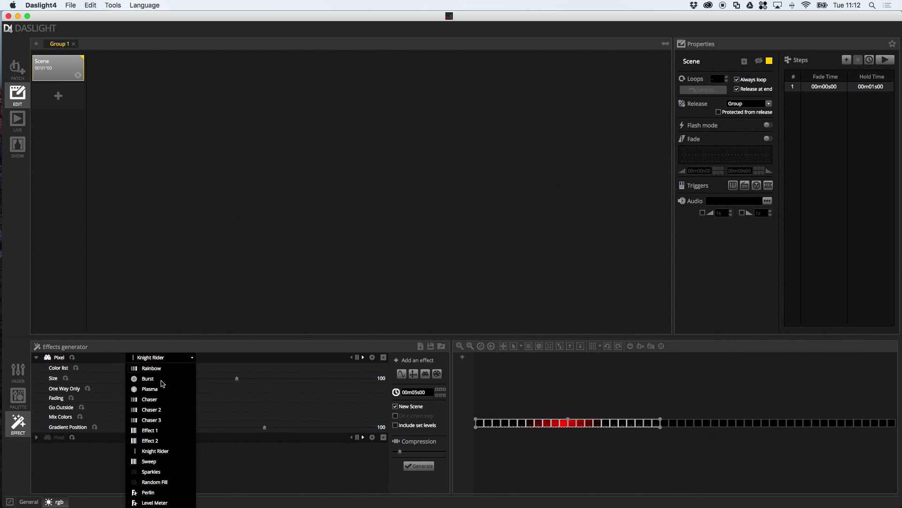
pyautogui.click(161, 451)
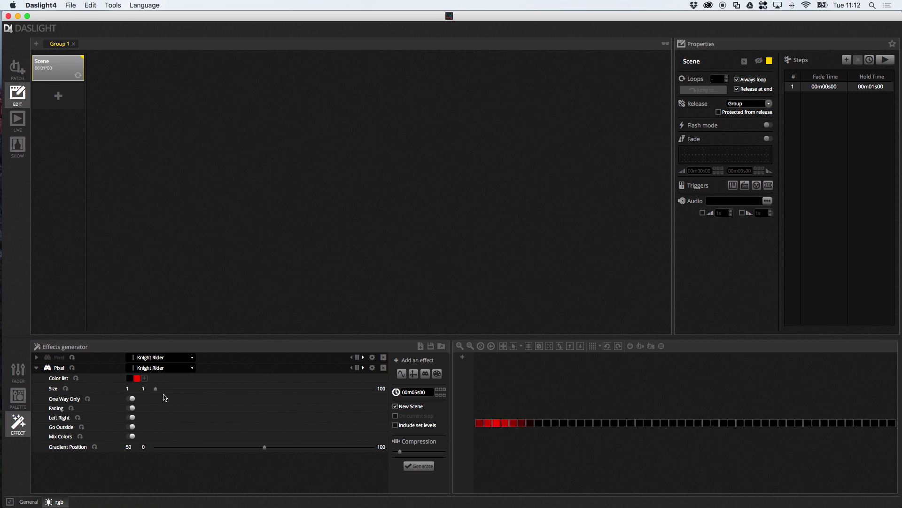
pyautogui.moveTo(156, 389); pyautogui.dragTo(210, 389)
pyautogui.moveTo(668, 417); pyautogui.dragTo(857, 458)
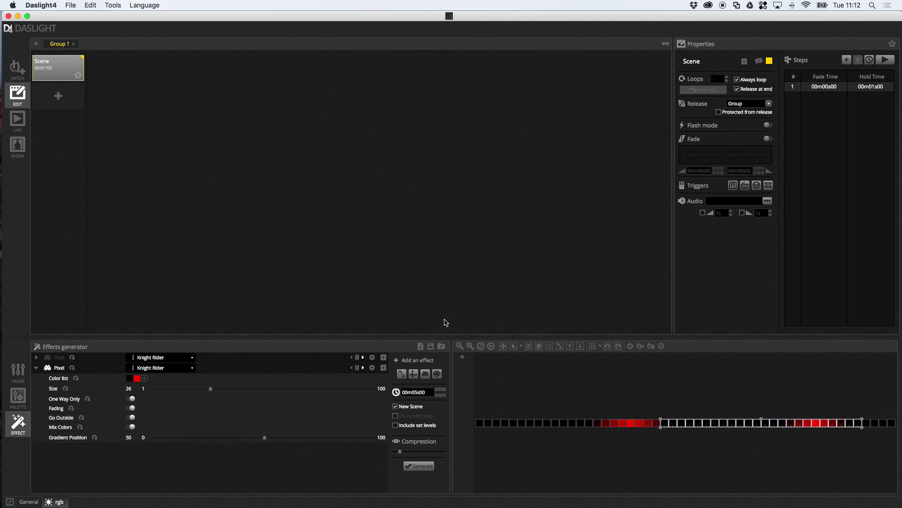
pyautogui.click(362, 358)
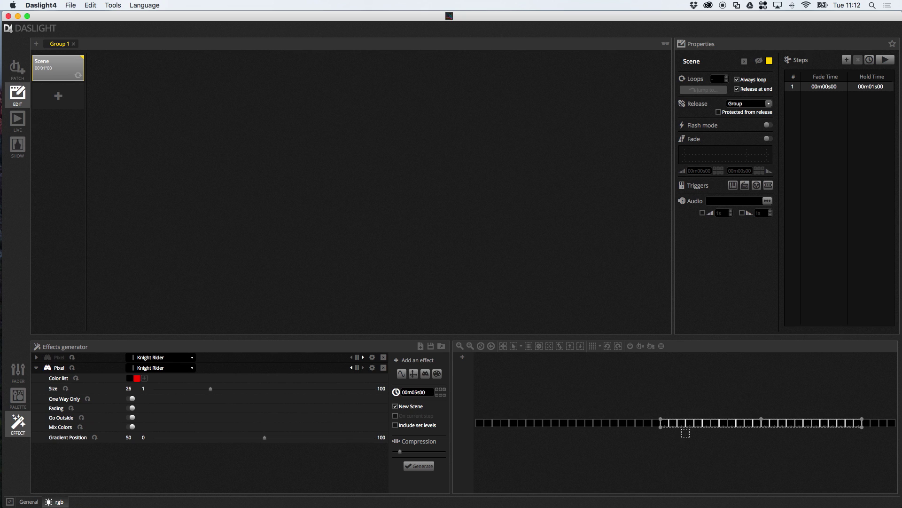
pyautogui.click(428, 466)
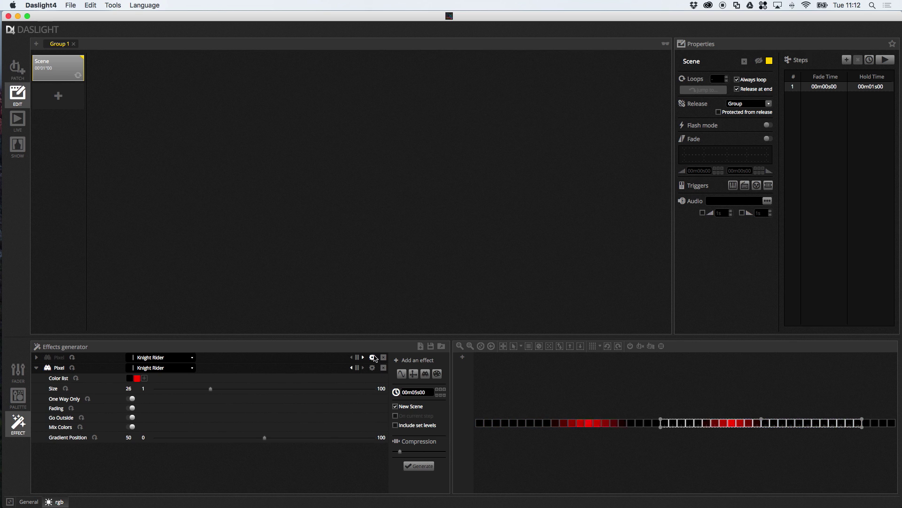
# Toggle Mirror Horizontally on and off for the first layer, then close the Effect Toolbox
pyautogui.click(372, 358)
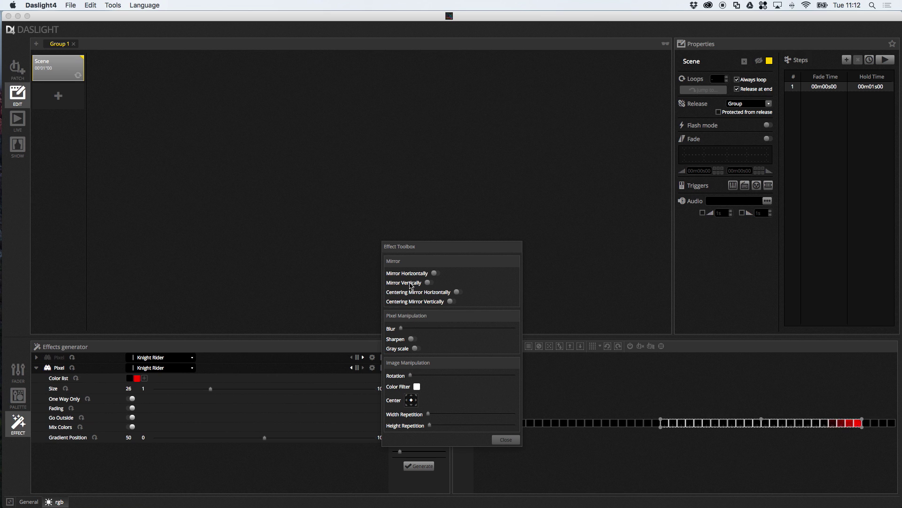
pyautogui.click(435, 273)
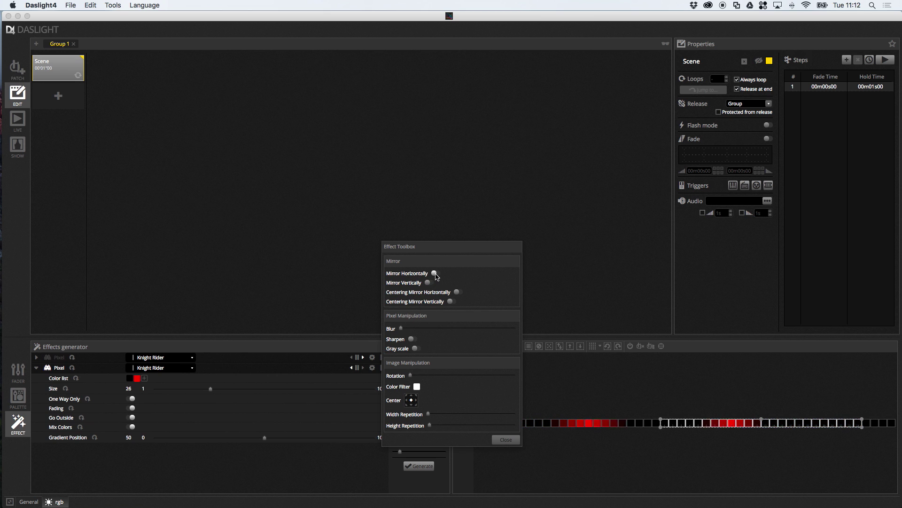
pyautogui.click(435, 274)
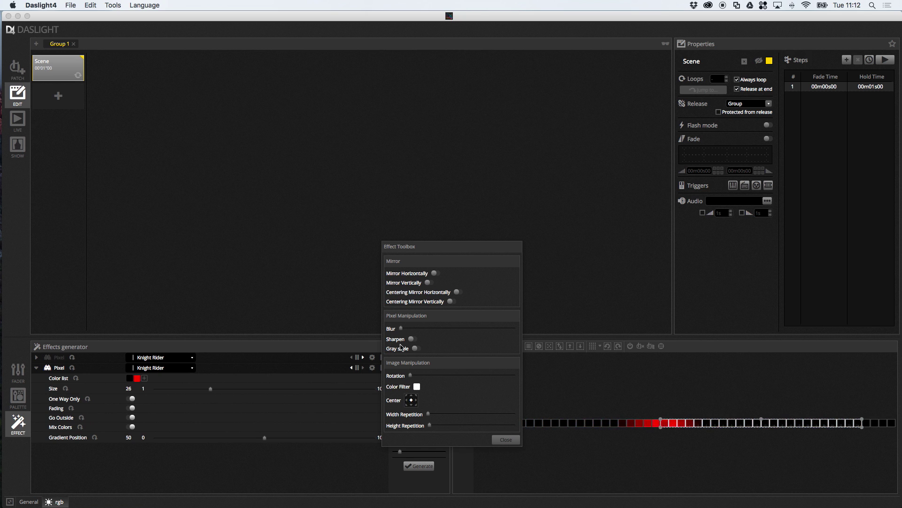
pyautogui.click(506, 439)
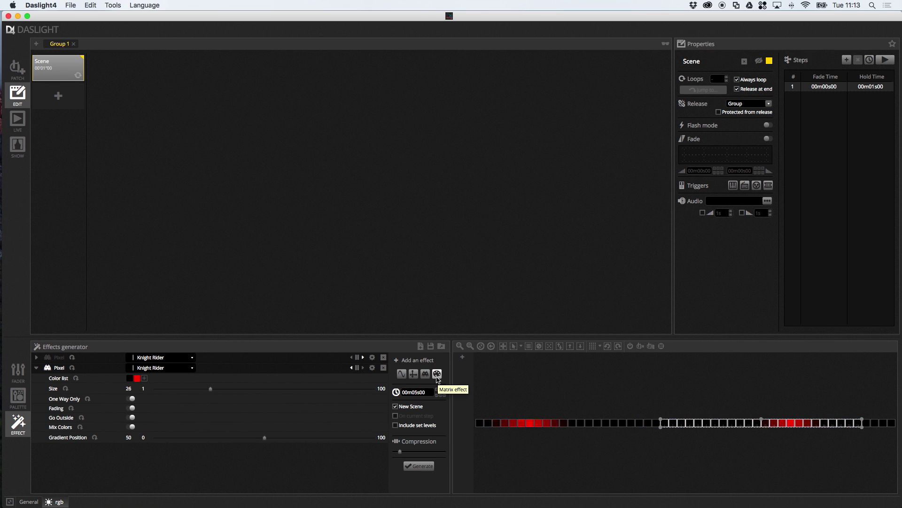
# Delete both Pixel effects and arrange the whole fixture row into a square grid
pyautogui.click(384, 357)
pyautogui.click(384, 358)
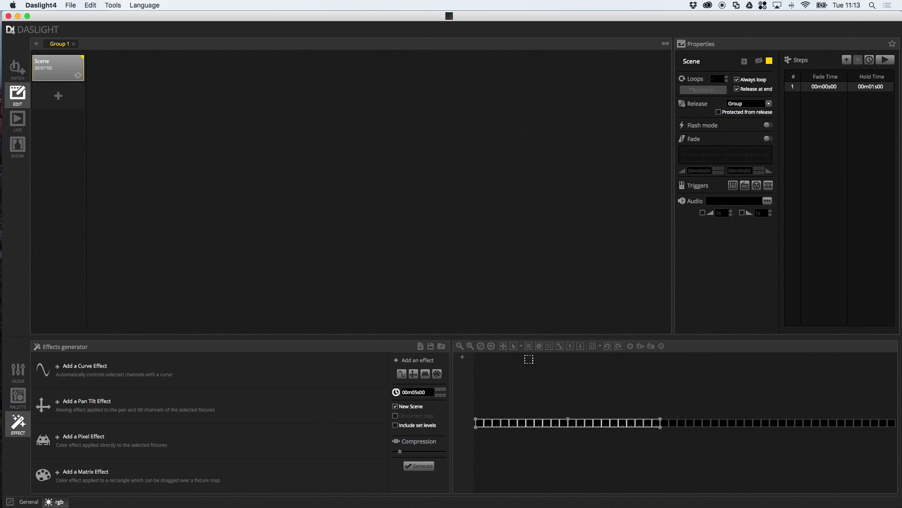
pyautogui.click(529, 346)
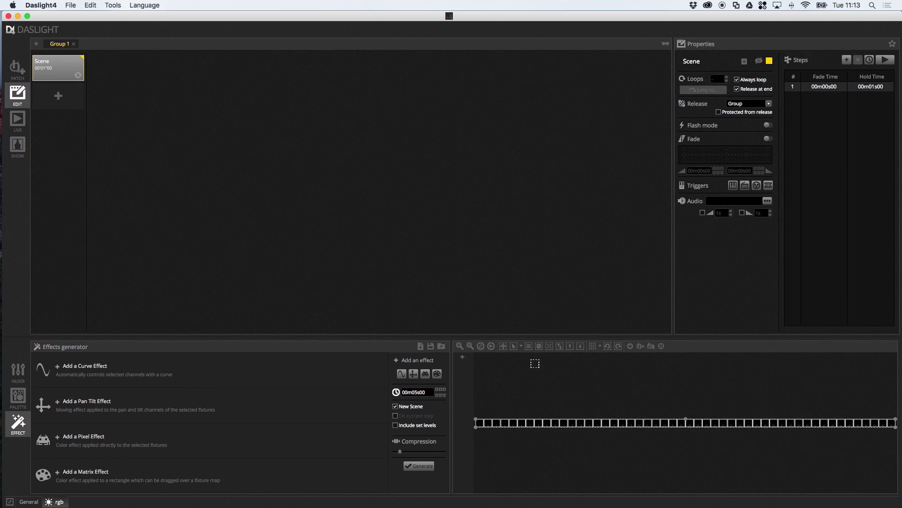
pyautogui.click(592, 347)
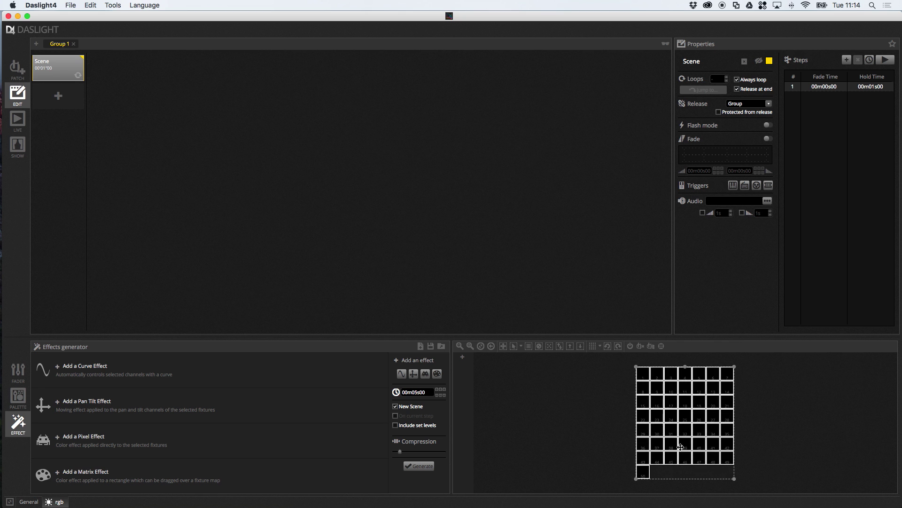
# Rearrange the last 22 fixtures four wide as a separate block beside two 7-by-2 panels
pyautogui.moveTo(763, 474); pyautogui.dragTo(585, 432)
pyautogui.click(591, 347)
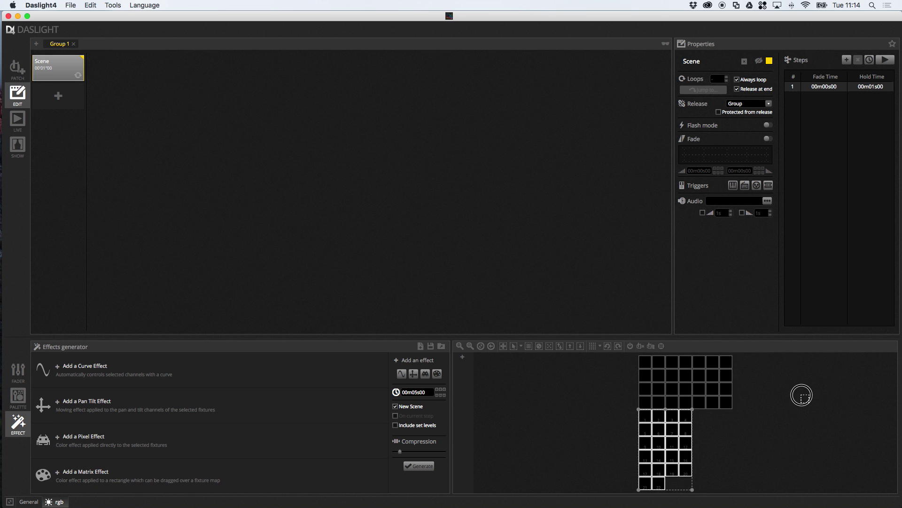
pyautogui.moveTo(669, 417); pyautogui.dragTo(794, 375)
pyautogui.moveTo(733, 429); pyautogui.dragTo(647, 422)
pyautogui.moveTo(835, 455); pyautogui.dragTo(632, 354)
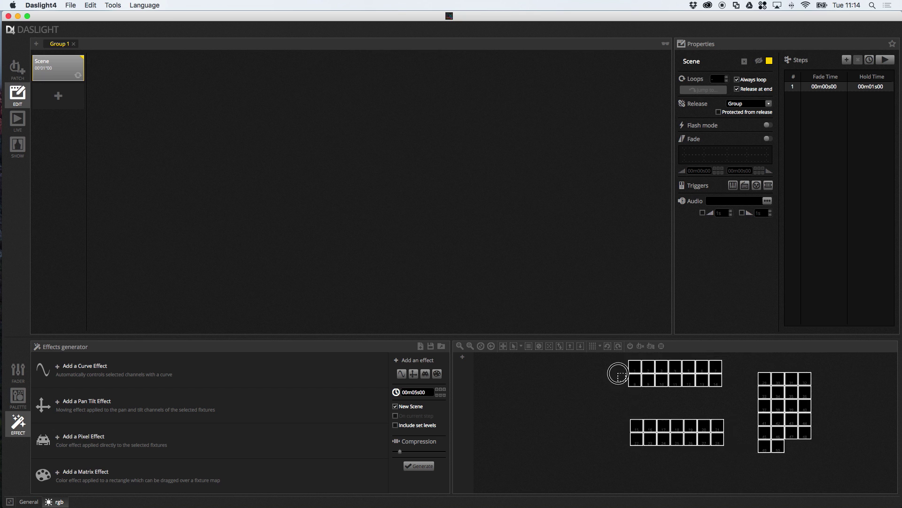
pyautogui.click(687, 461)
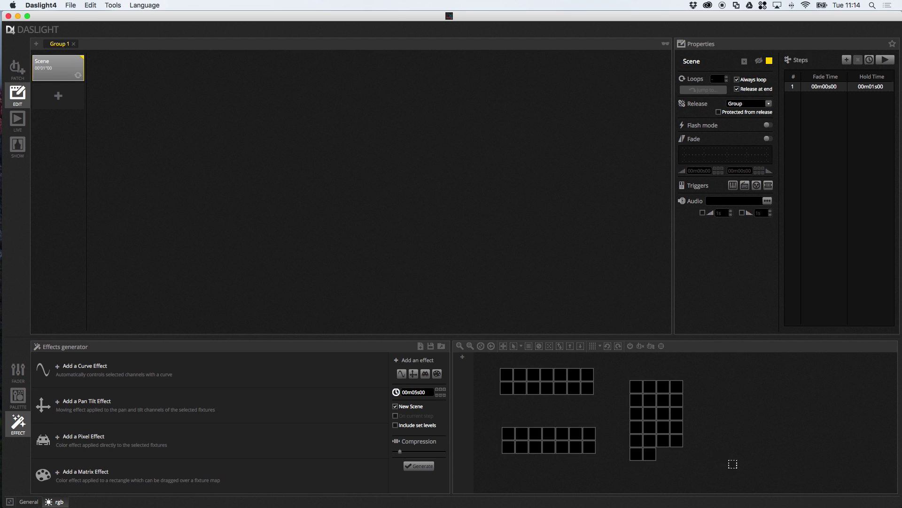
pyautogui.moveTo(728, 463); pyautogui.dragTo(625, 379)
pyautogui.click(719, 413)
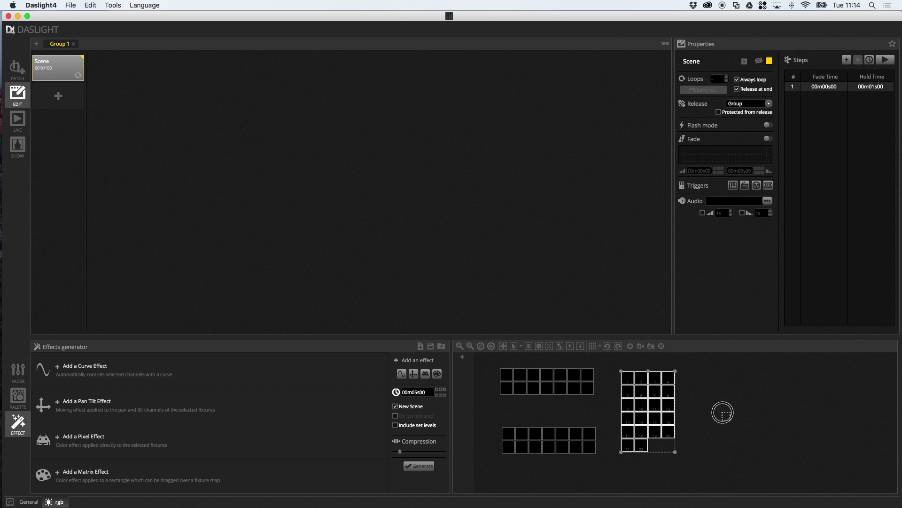
# Add a Matrix effect fitted over the two 7-wide panels and set it to Burst
pyautogui.click(436, 376)
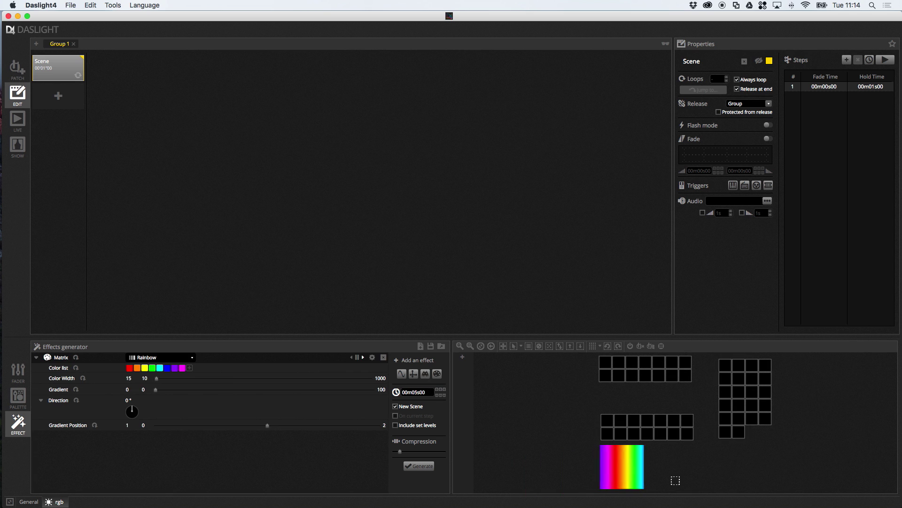
pyautogui.moveTo(612, 460); pyautogui.dragTo(560, 370)
pyautogui.moveTo(597, 403); pyautogui.dragTo(700, 460)
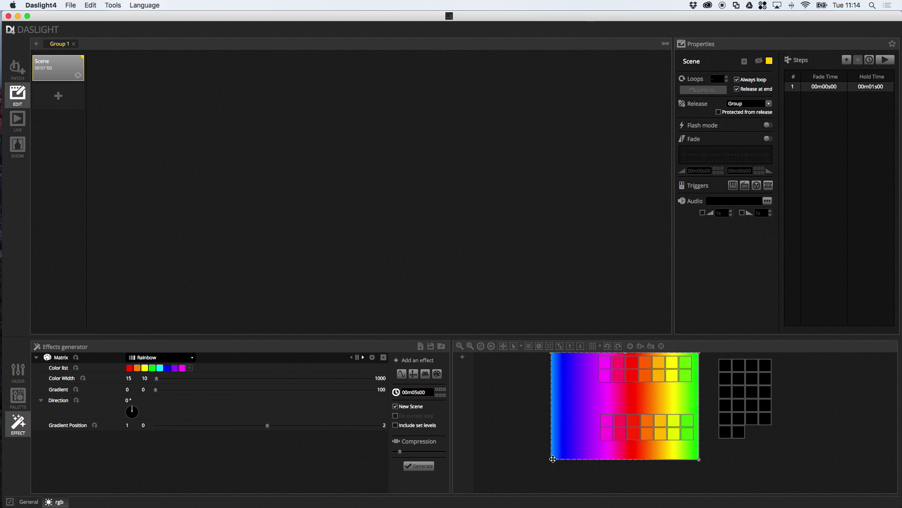
pyautogui.moveTo(551, 460); pyautogui.dragTo(599, 456)
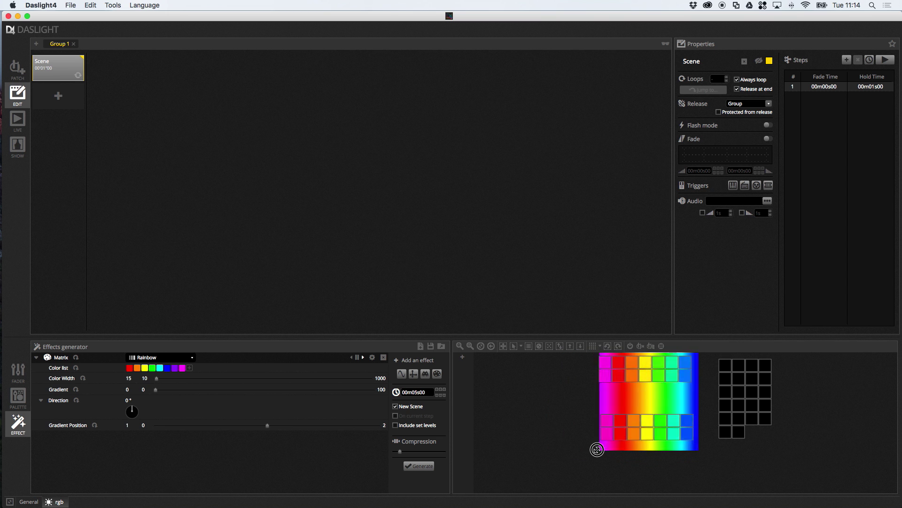
pyautogui.click(162, 358)
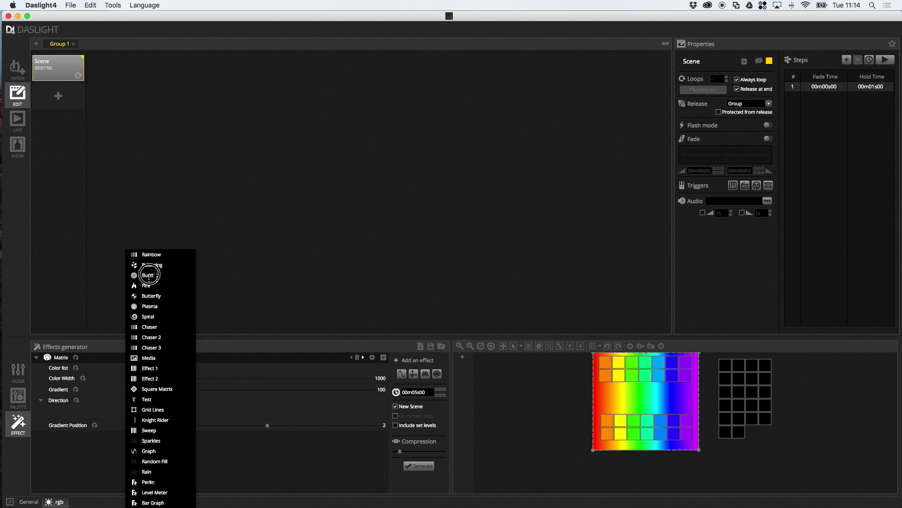
pyautogui.click(148, 275)
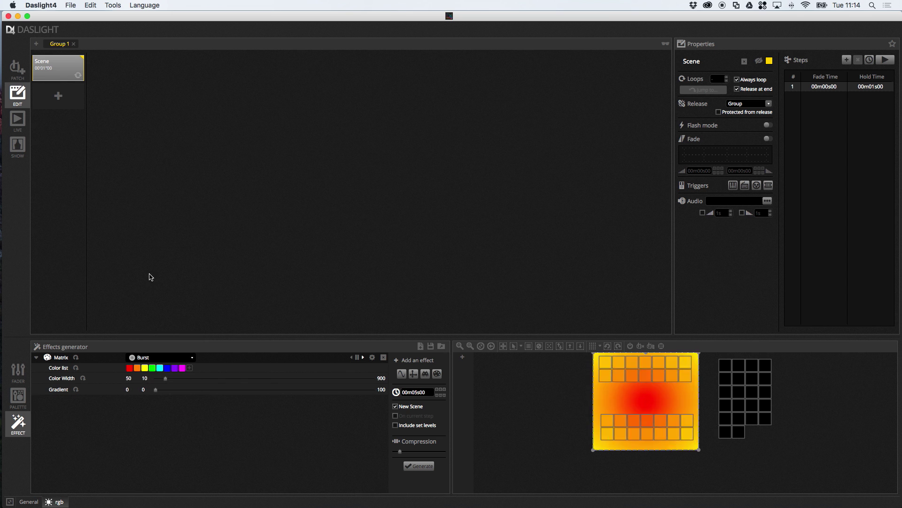
# Add a second Rainbow Matrix effect sized to cover the 4-wide block
pyautogui.click(437, 374)
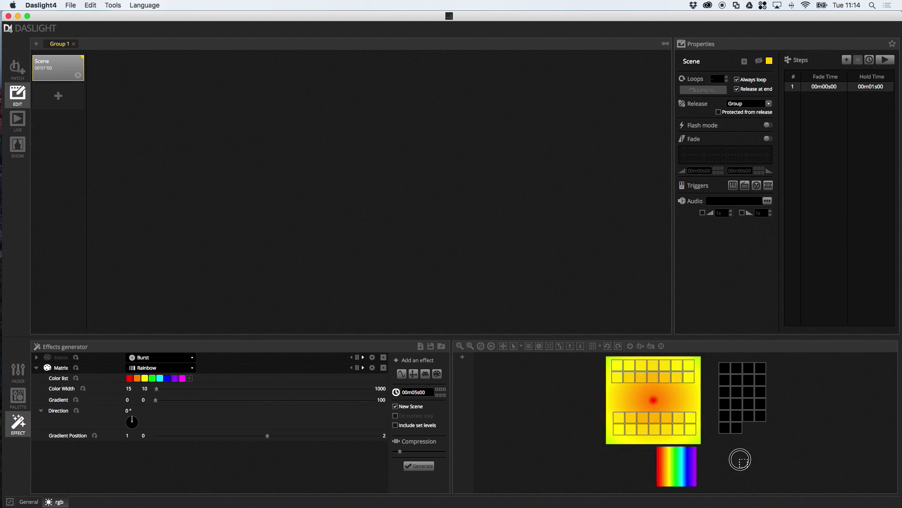
pyautogui.moveTo(740, 464); pyautogui.dragTo(730, 384)
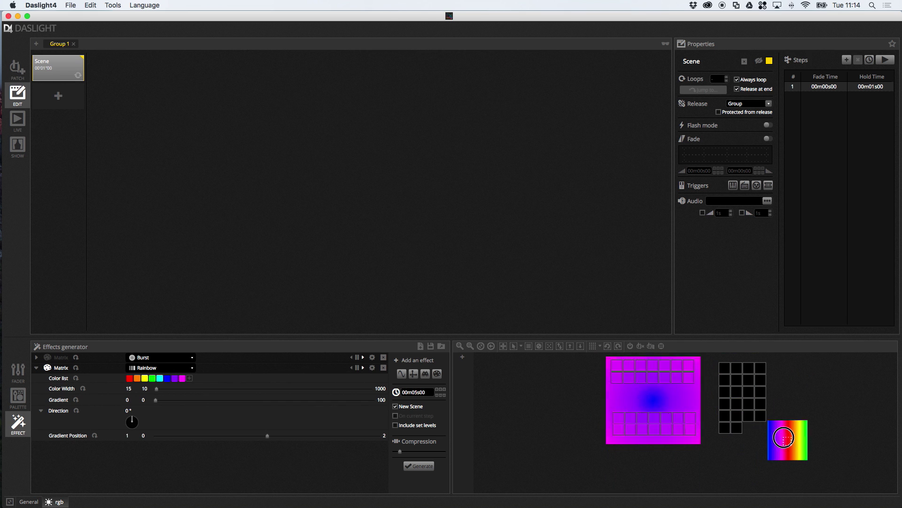
pyautogui.moveTo(811, 461)
pyautogui.mouseDown()
pyautogui.moveTo(835, 470)
pyautogui.moveTo(804, 451)
pyautogui.mouseUp()
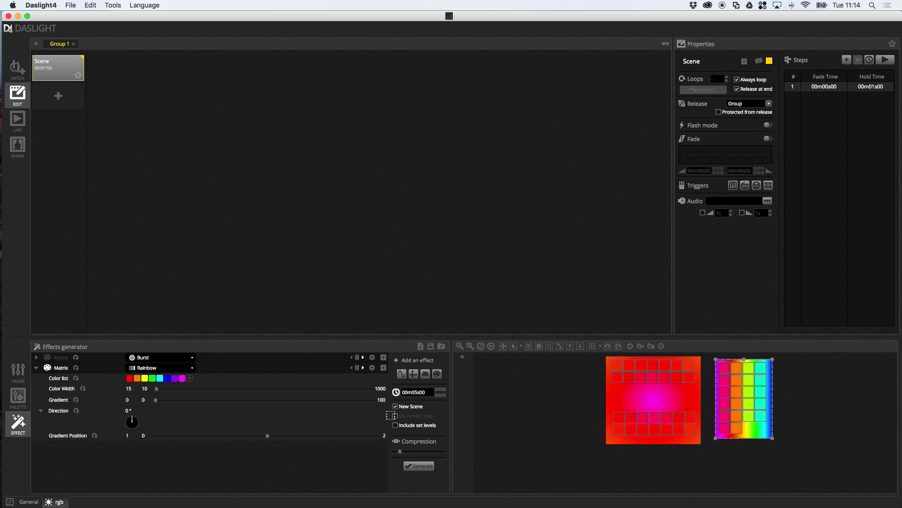
# Change the second Matrix effect from Rainbow to Fire, tilted across the 22-fixture block
pyautogui.click(172, 369)
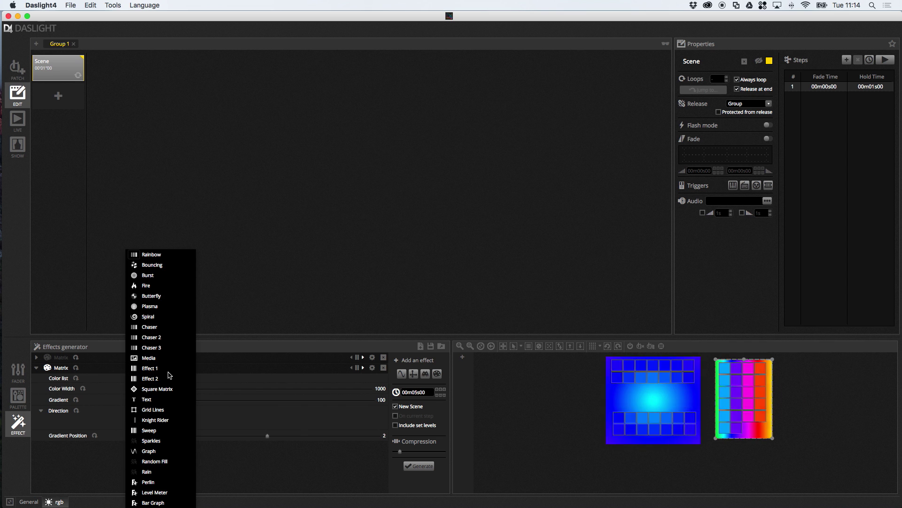
pyautogui.click(146, 287)
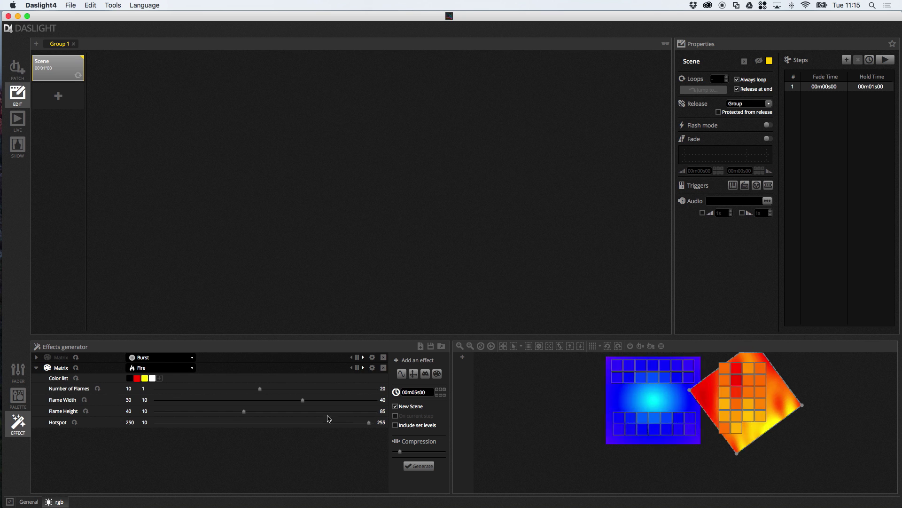
pyautogui.click(167, 369)
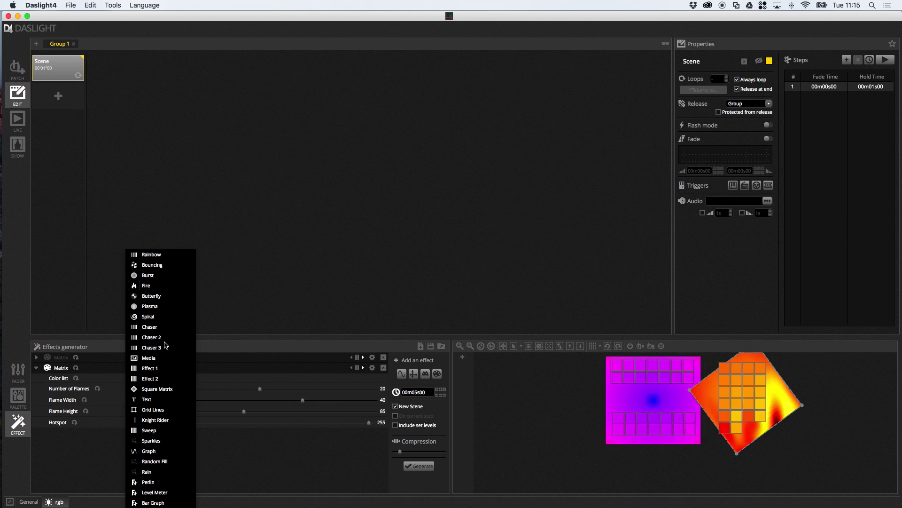
# Keep Fire as the effect and reduce the Fire rectangle's rotation to a slight angle
pyautogui.click(320, 365)
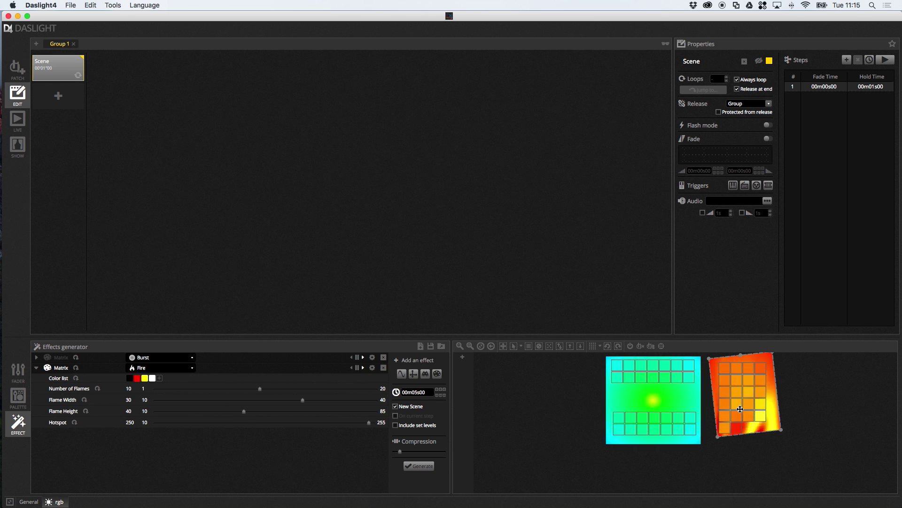
pyautogui.click(170, 367)
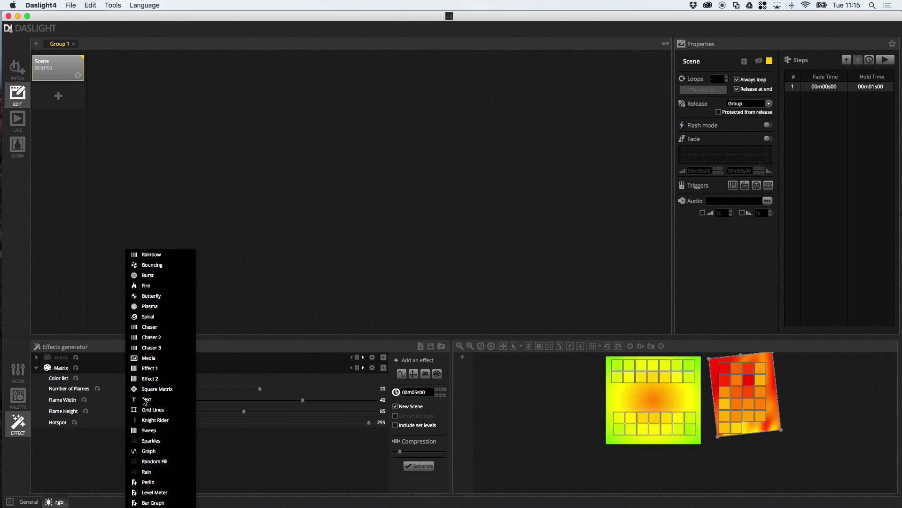
pyautogui.click(494, 429)
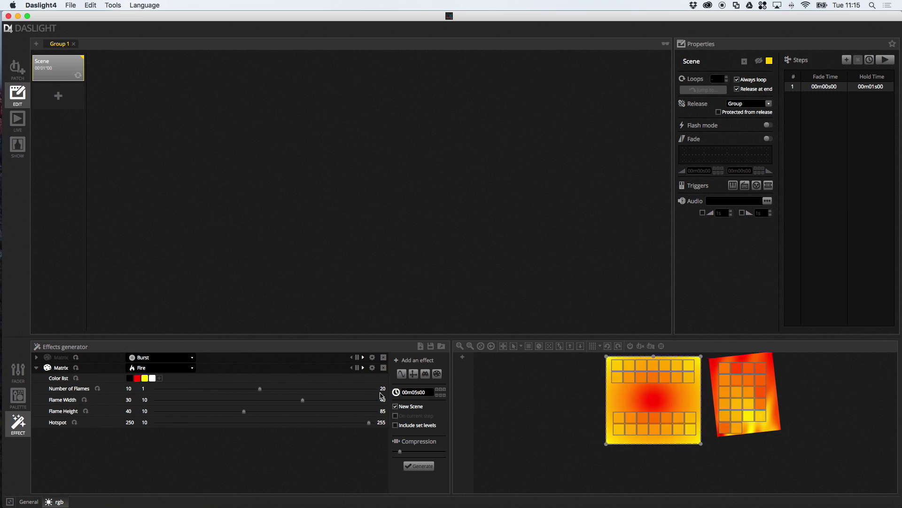
# Switch the first Matrix effect to Text and enlarge the scrolling text
pyautogui.click(187, 362)
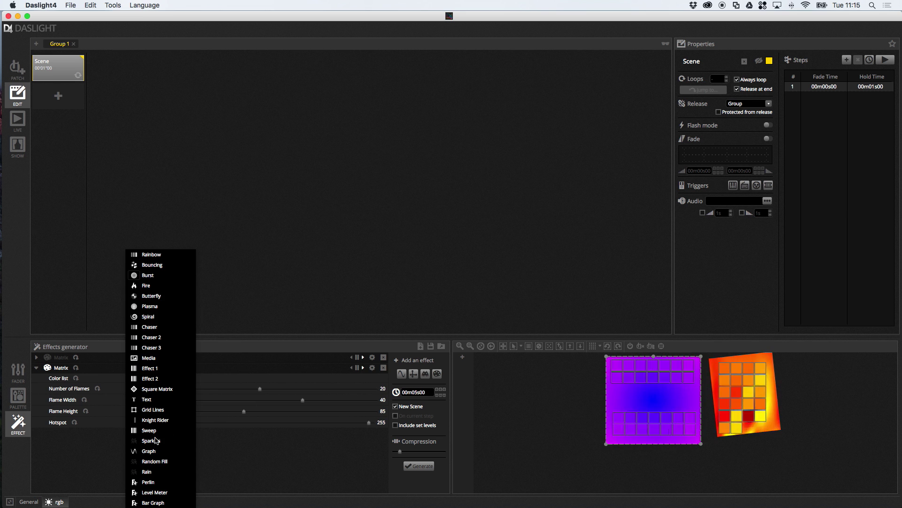
pyautogui.click(146, 399)
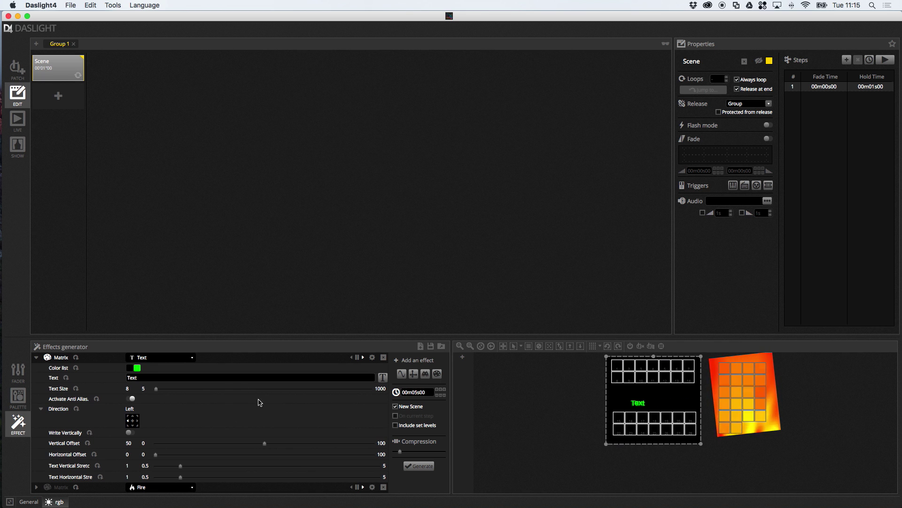
pyautogui.moveTo(158, 391)
pyautogui.mouseDown()
pyautogui.moveTo(183, 388)
pyautogui.moveTo(166, 390)
pyautogui.mouseUp()
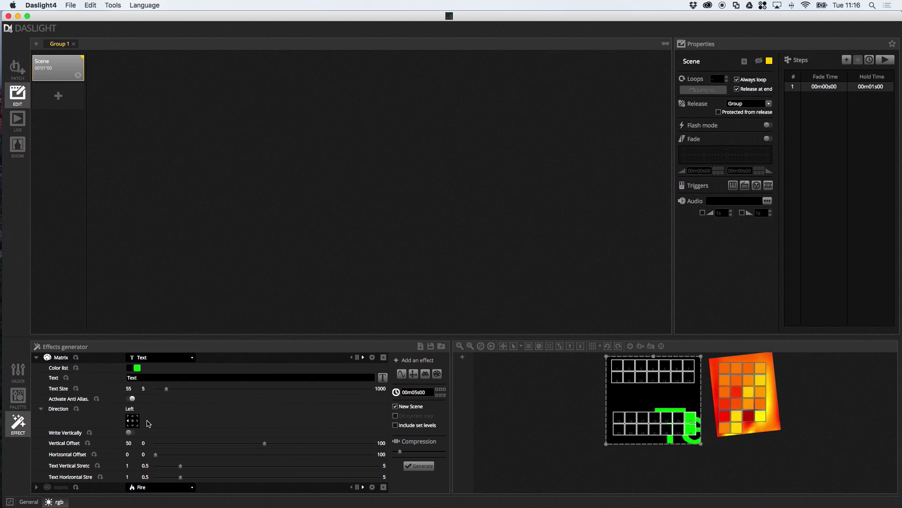
# Toggle Activate Anti Alias off and back on to compare the text rendering
pyautogui.click(131, 399)
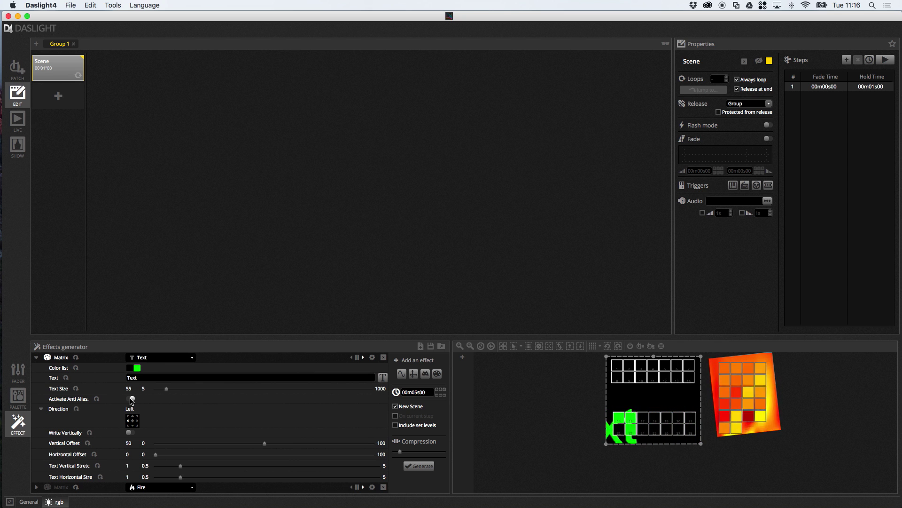
pyautogui.click(132, 400)
pyautogui.click(172, 358)
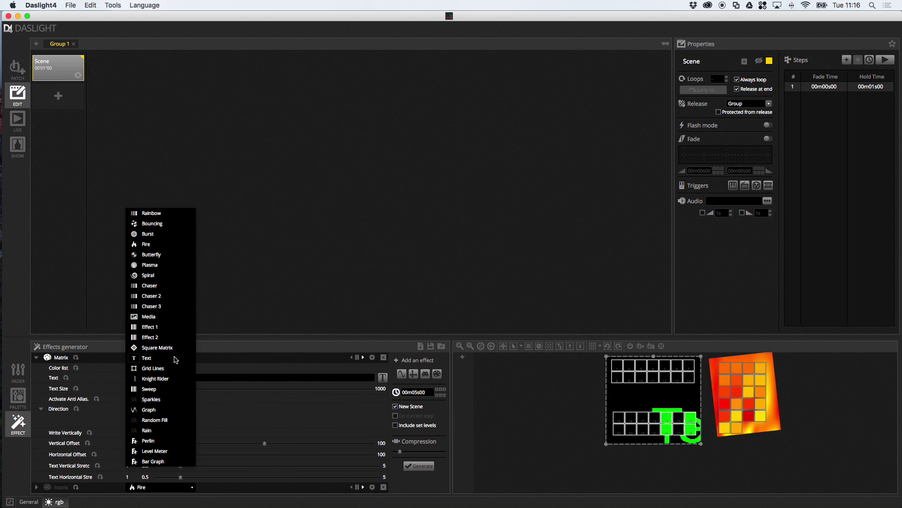
# Try Level Meter, then set the matrix effect to Bar Graph with Audio Gain 7.47
pyautogui.click(160, 451)
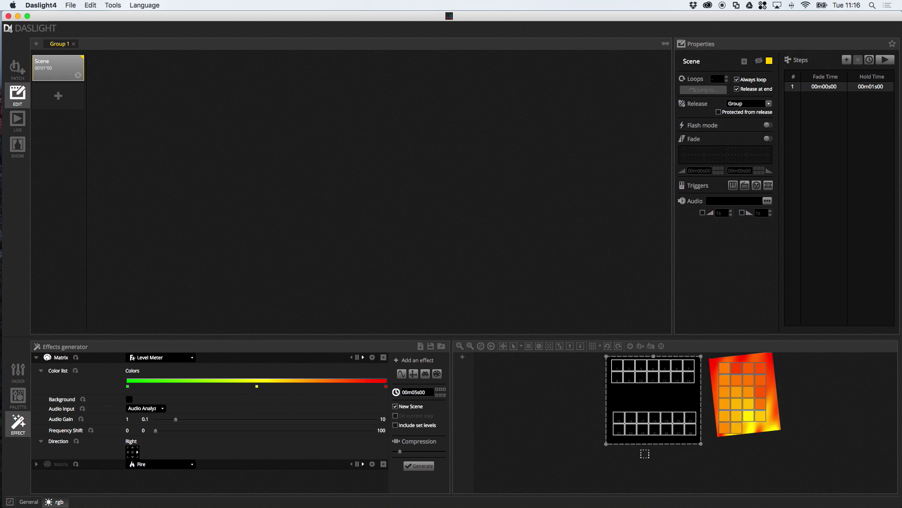
pyautogui.moveTo(171, 420); pyautogui.dragTo(141, 433)
pyautogui.click(171, 363)
pyautogui.click(156, 372)
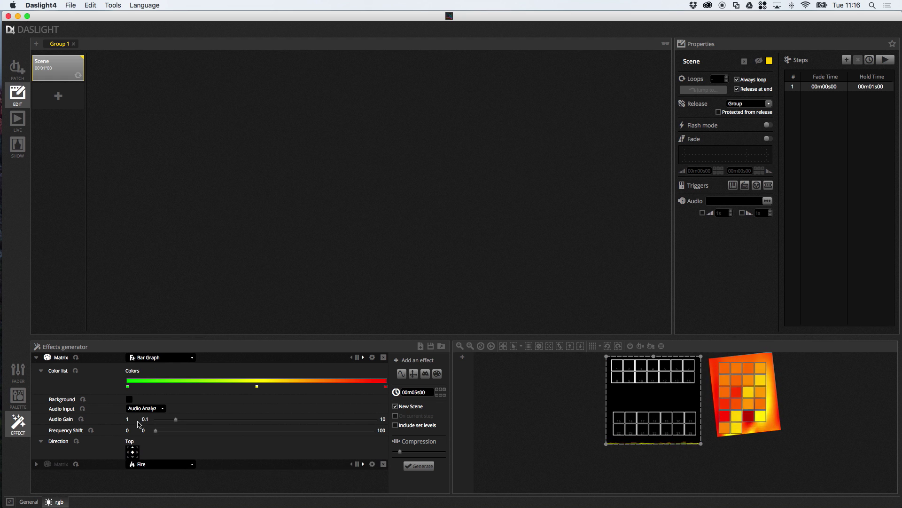
pyautogui.moveTo(186, 420); pyautogui.dragTo(320, 422)
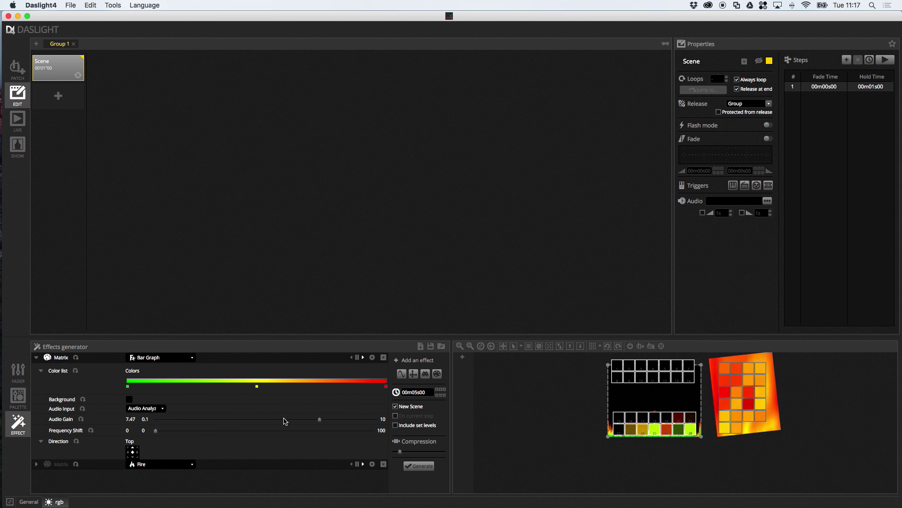
# Switch the matrix to Bouncing with Points items at Item Size 2
pyautogui.click(166, 357)
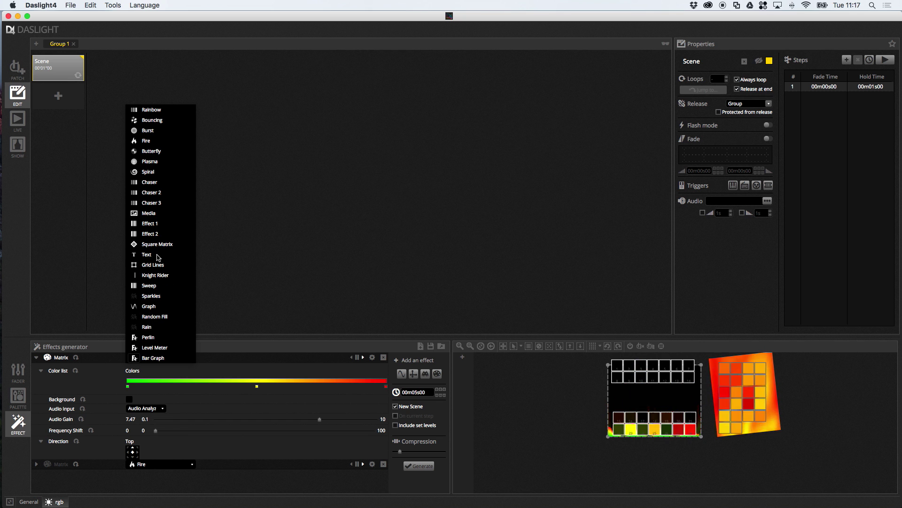
pyautogui.click(154, 122)
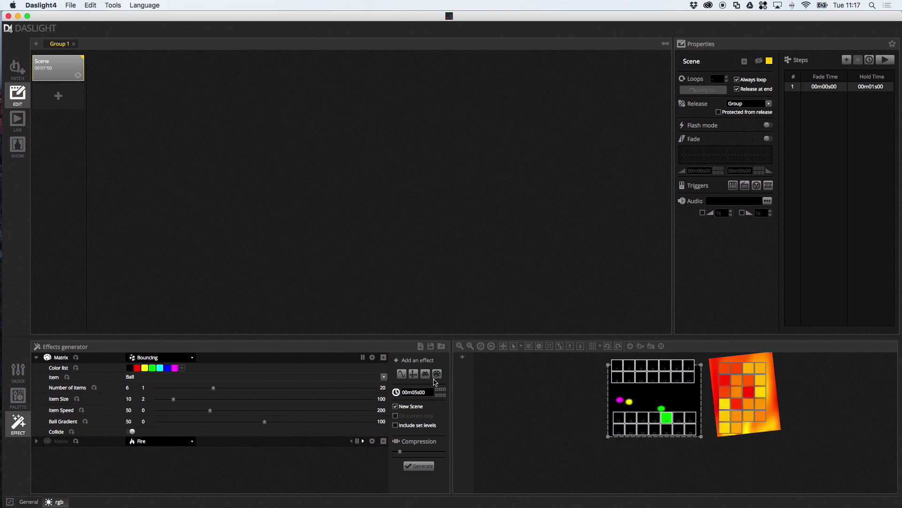
pyautogui.click(384, 377)
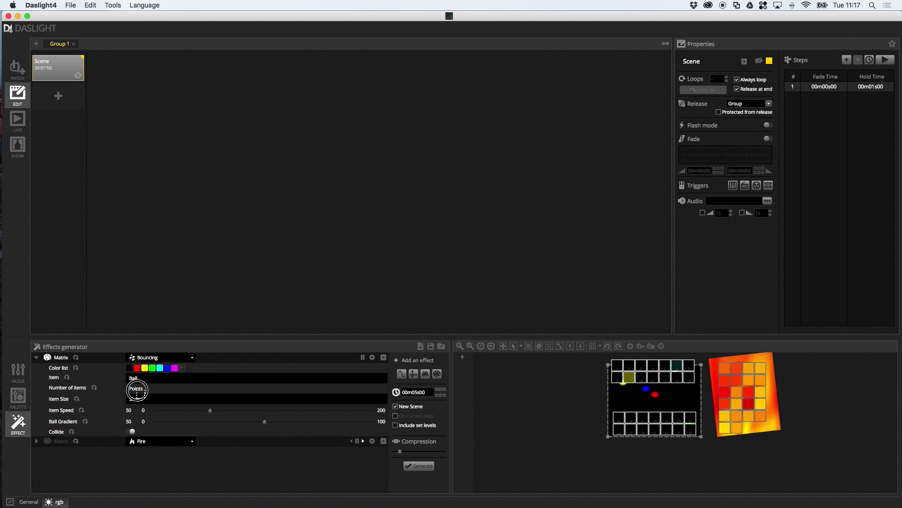
pyautogui.click(136, 389)
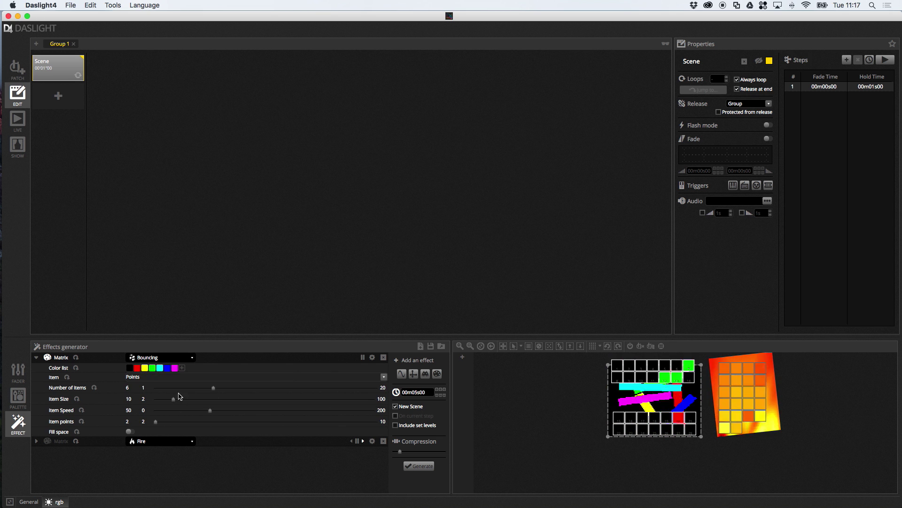
pyautogui.moveTo(174, 399); pyautogui.dragTo(102, 403)
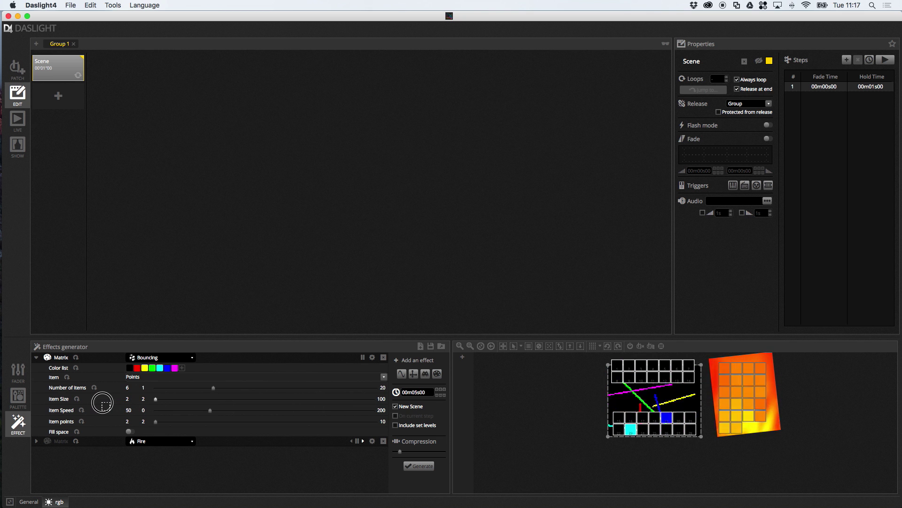
pyautogui.click(309, 378)
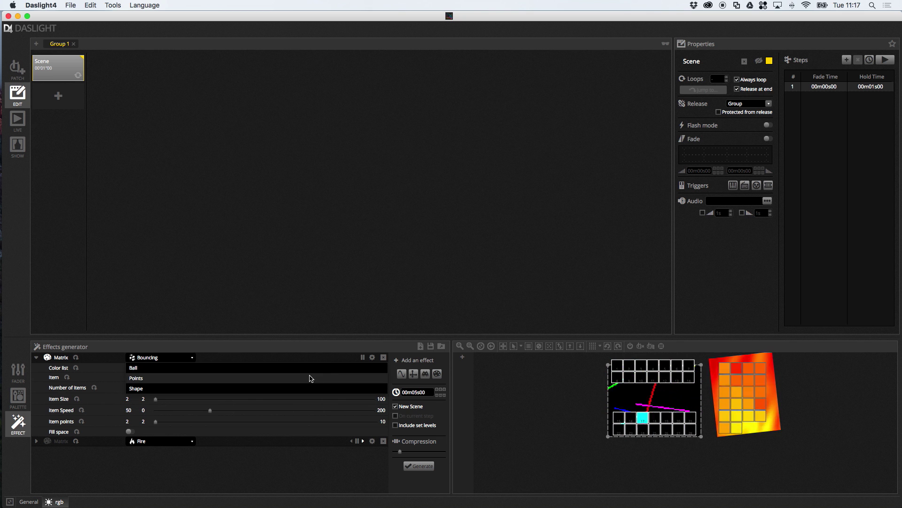
# Bounce Shape items, enlarge the output preview, and slow Item Speed to 15
pyautogui.click(136, 388)
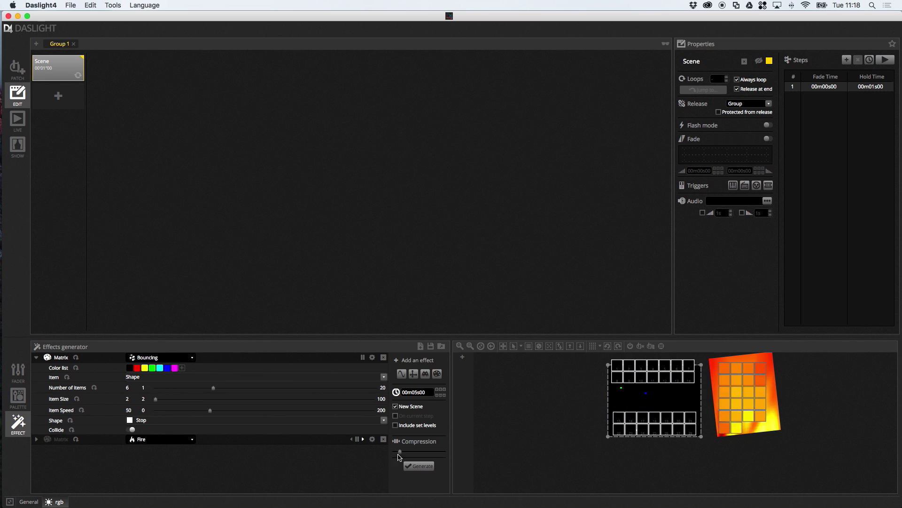
pyautogui.moveTo(608, 436); pyautogui.dragTo(513, 449)
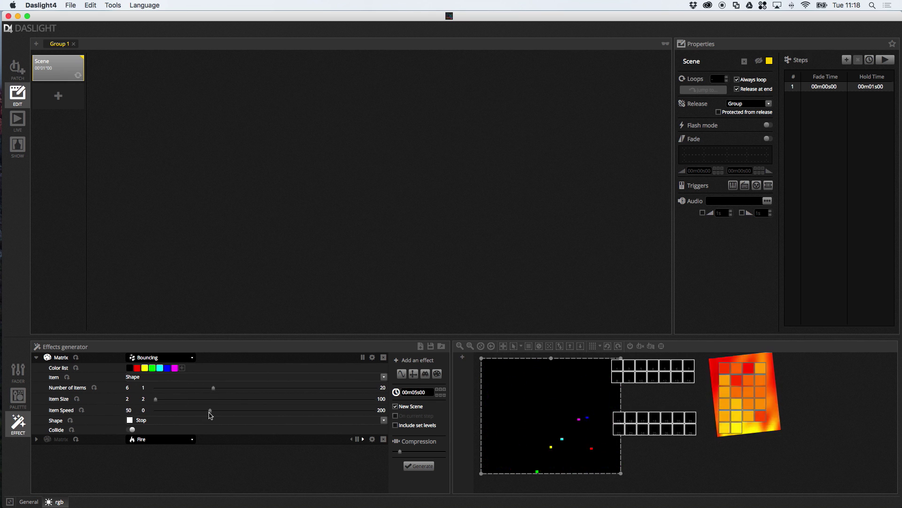
pyautogui.moveTo(210, 410); pyautogui.dragTo(172, 411)
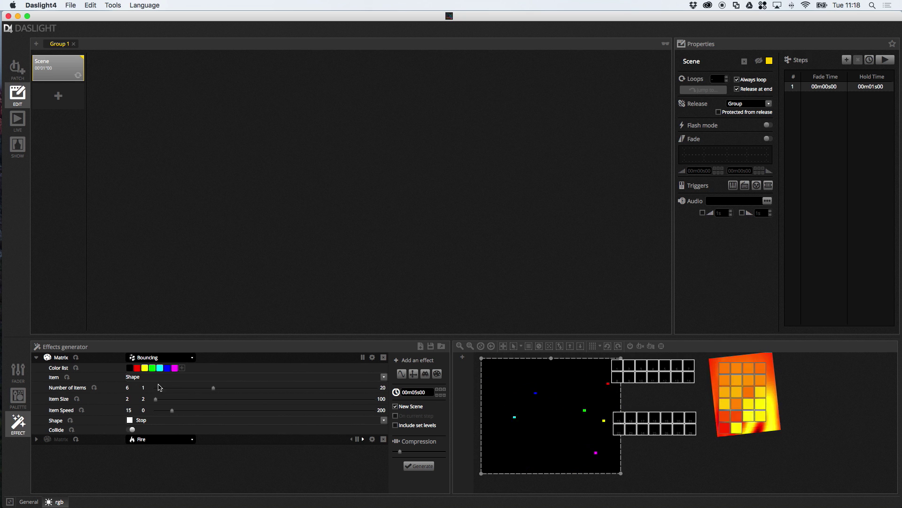
# Set Item Size to 20, trying Pacman and Spades before settling on Target shapes
pyautogui.click(149, 423)
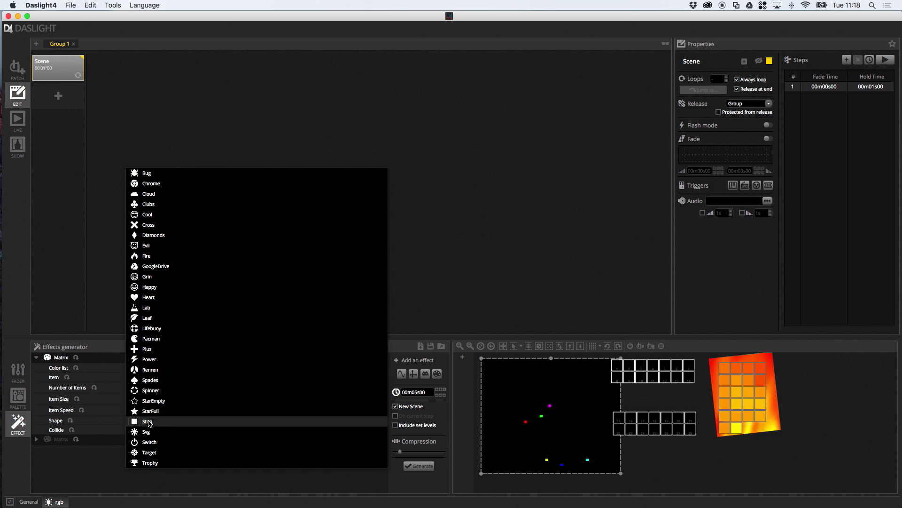
pyautogui.click(154, 342)
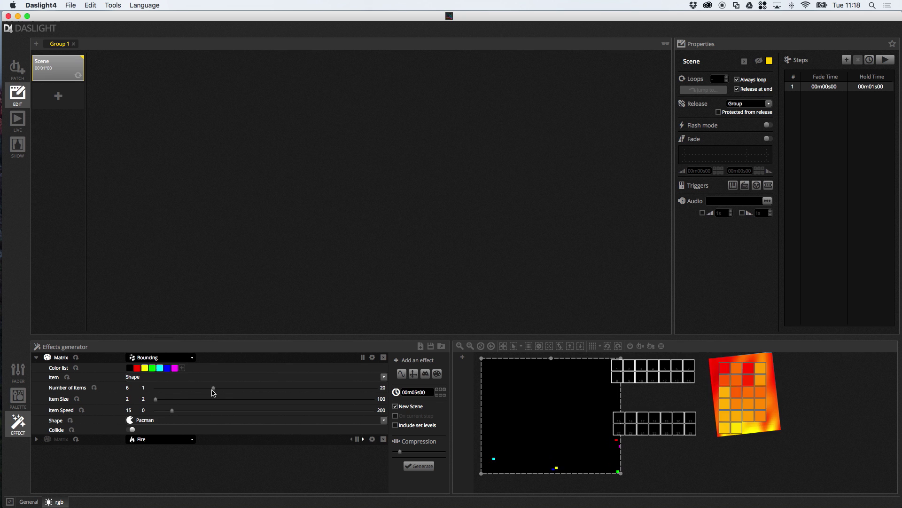
pyautogui.moveTo(155, 399); pyautogui.dragTo(195, 402)
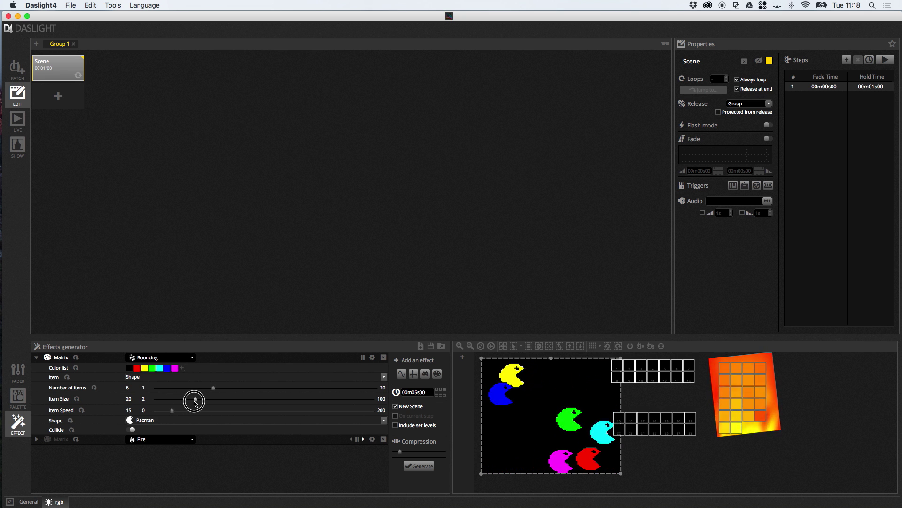
pyautogui.click(158, 421)
pyautogui.click(157, 420)
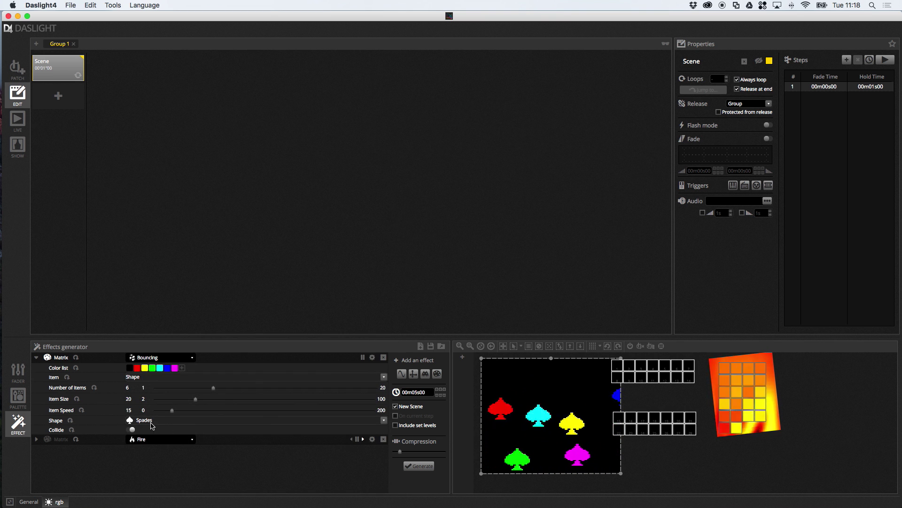
pyautogui.click(157, 420)
pyautogui.click(162, 494)
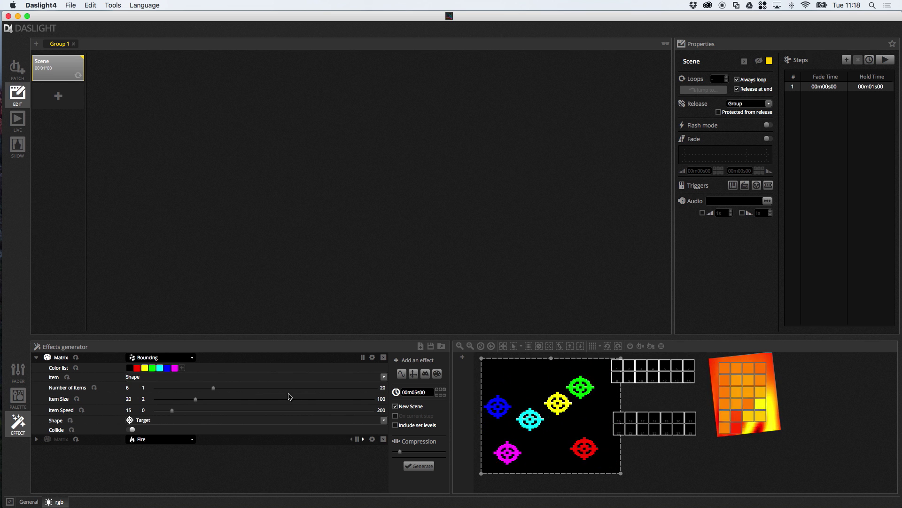
# In the Effect Toolbox, toggle Mirror Horizontally on and back off
pyautogui.click(372, 358)
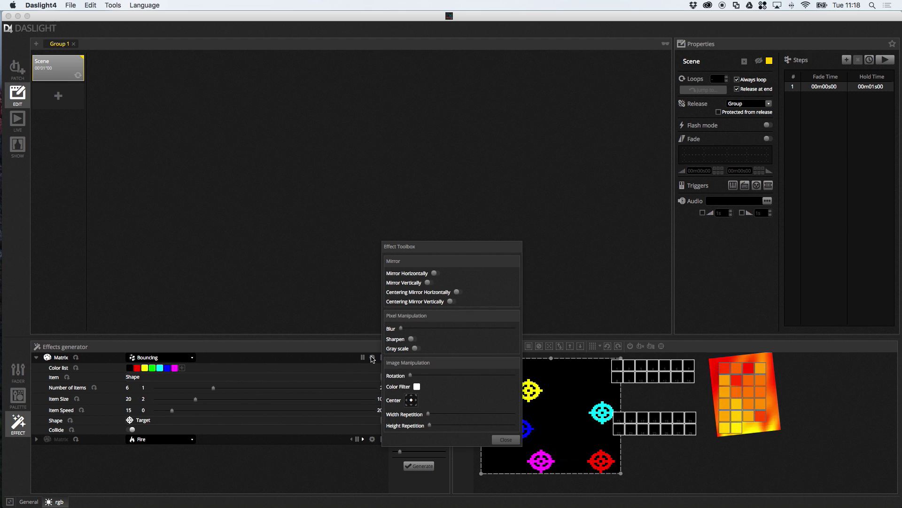
pyautogui.click(433, 276)
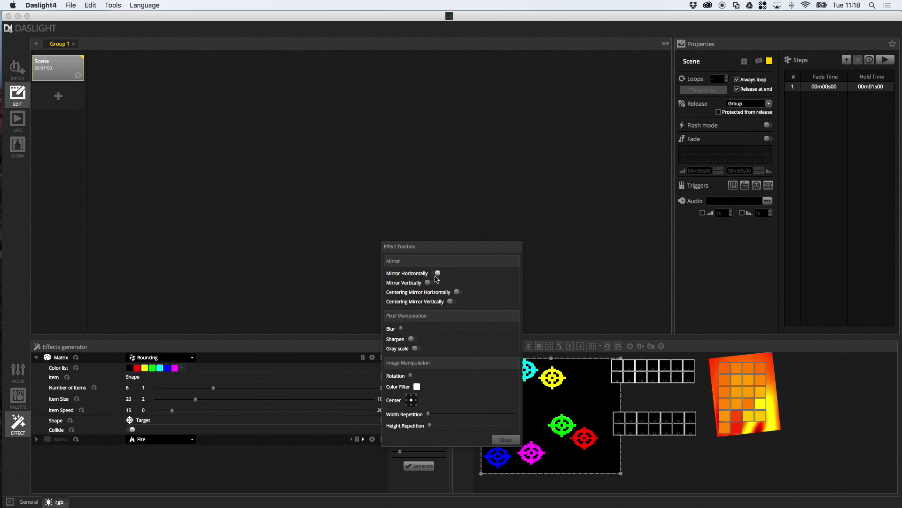
pyautogui.click(438, 274)
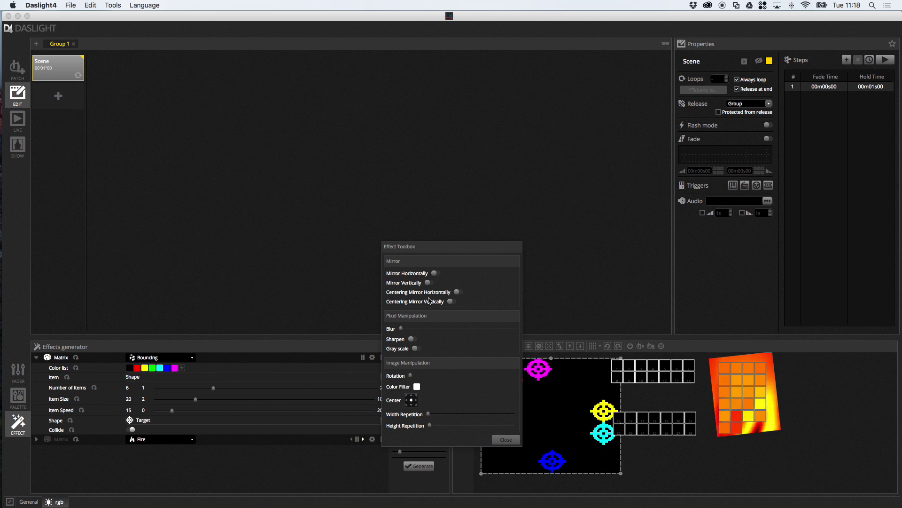
# Add blur, enable Gray scale, and rotate the bouncing Target shapes
pyautogui.click(403, 329)
pyautogui.moveTo(403, 331)
pyautogui.mouseDown()
pyautogui.moveTo(487, 330)
pyautogui.moveTo(402, 330)
pyautogui.mouseUp()
pyautogui.click(418, 349)
pyautogui.moveTo(440, 258); pyautogui.dragTo(359, 279)
pyautogui.moveTo(329, 397); pyautogui.dragTo(358, 397)
# Close the Effect Toolbox, keeping the grey rotated Targets bouncing
pyautogui.click(428, 462)
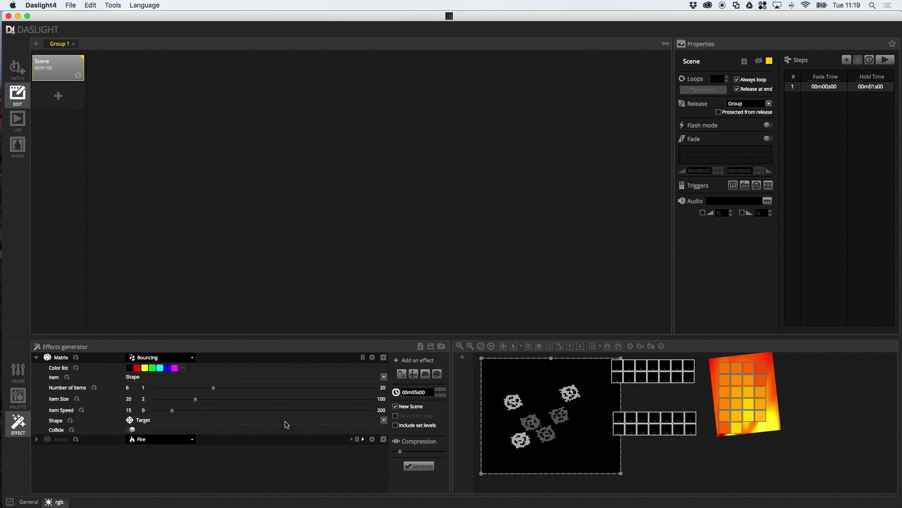